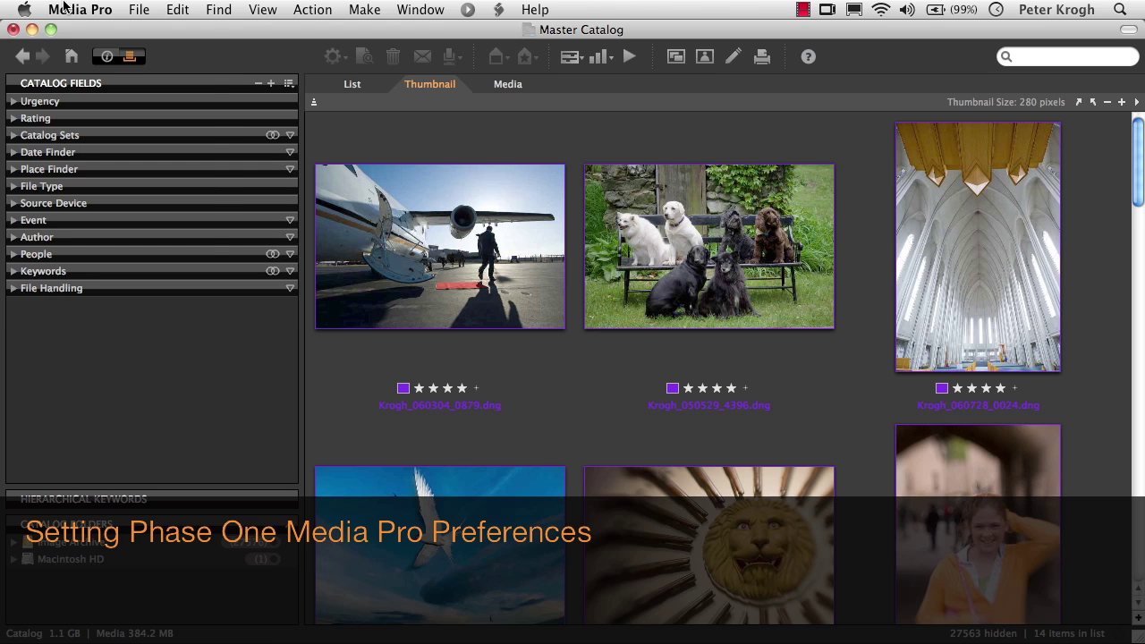
Open the General preferences from the Media Pro Preferences submenu
click(66, 7)
mouse_move(112, 128)
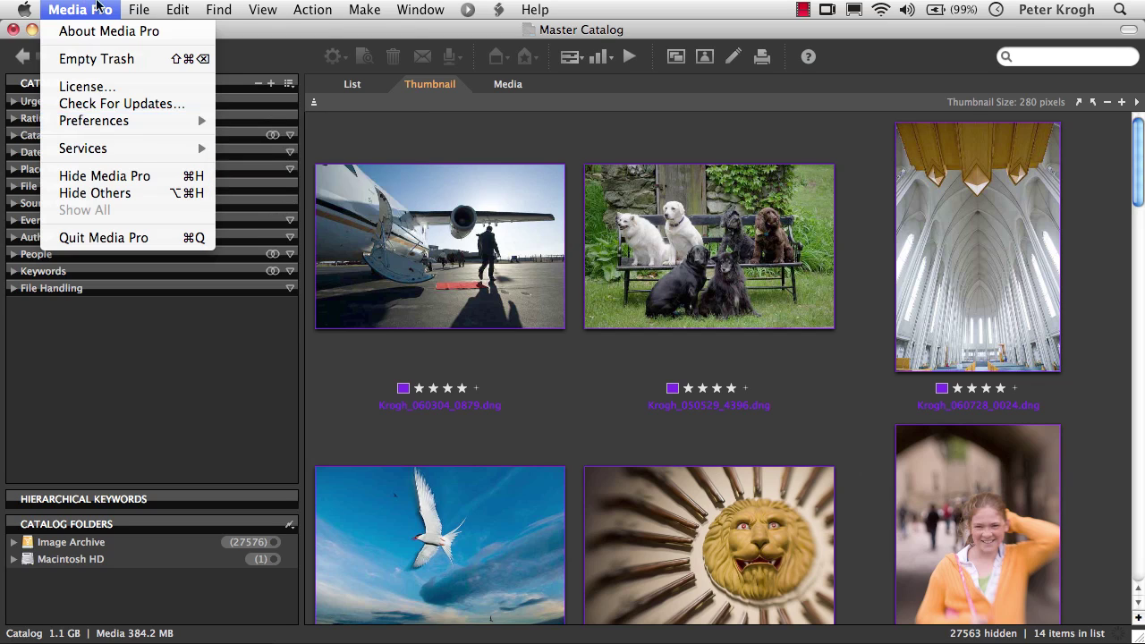
mouse_move(177, 9)
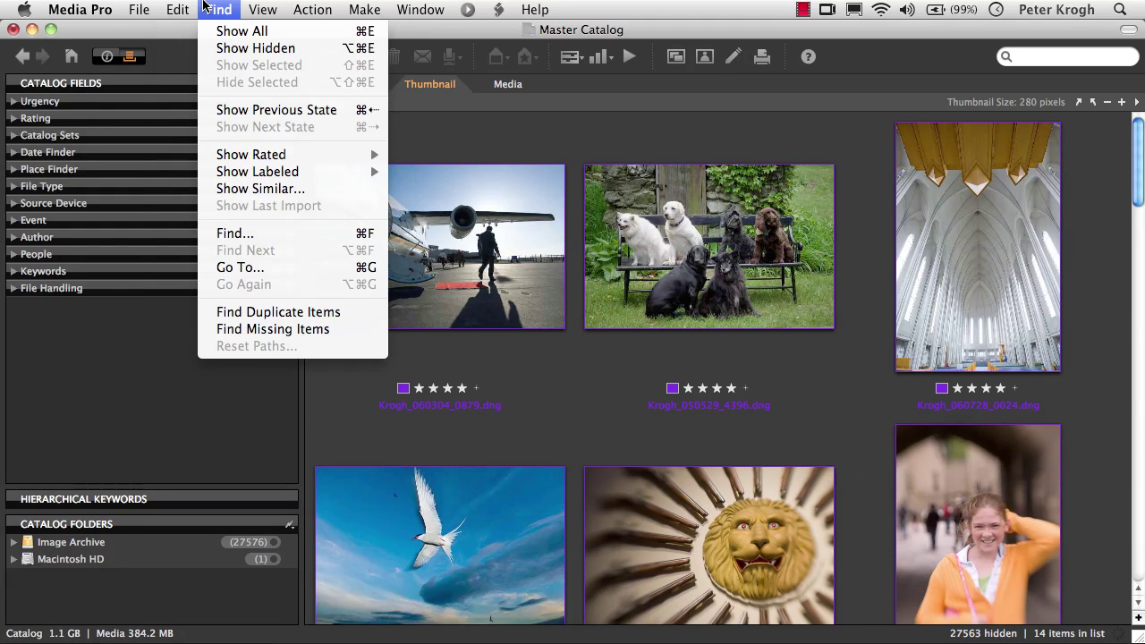
mouse_move(92, 4)
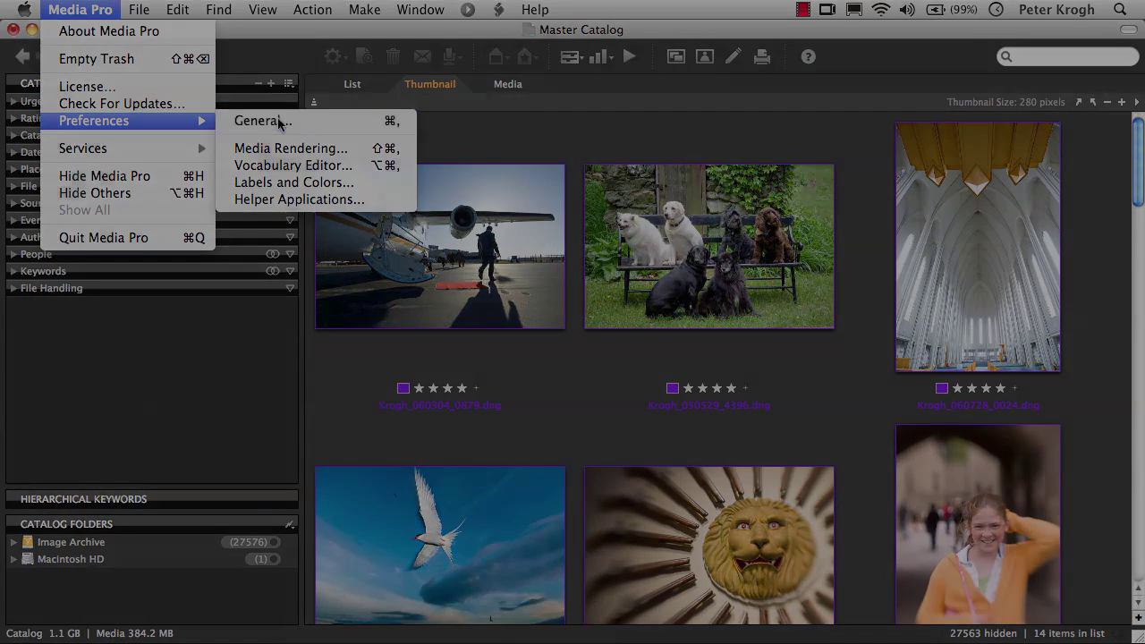
click(260, 121)
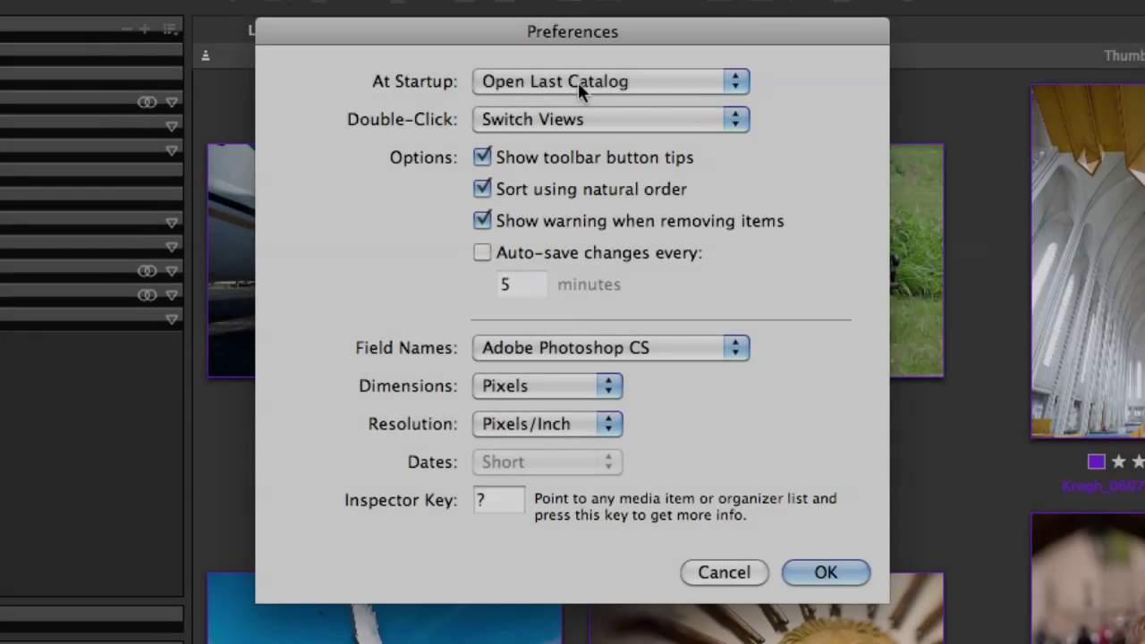
Keep the At Startup setting on Open Last Catalog in General preferences
click(578, 83)
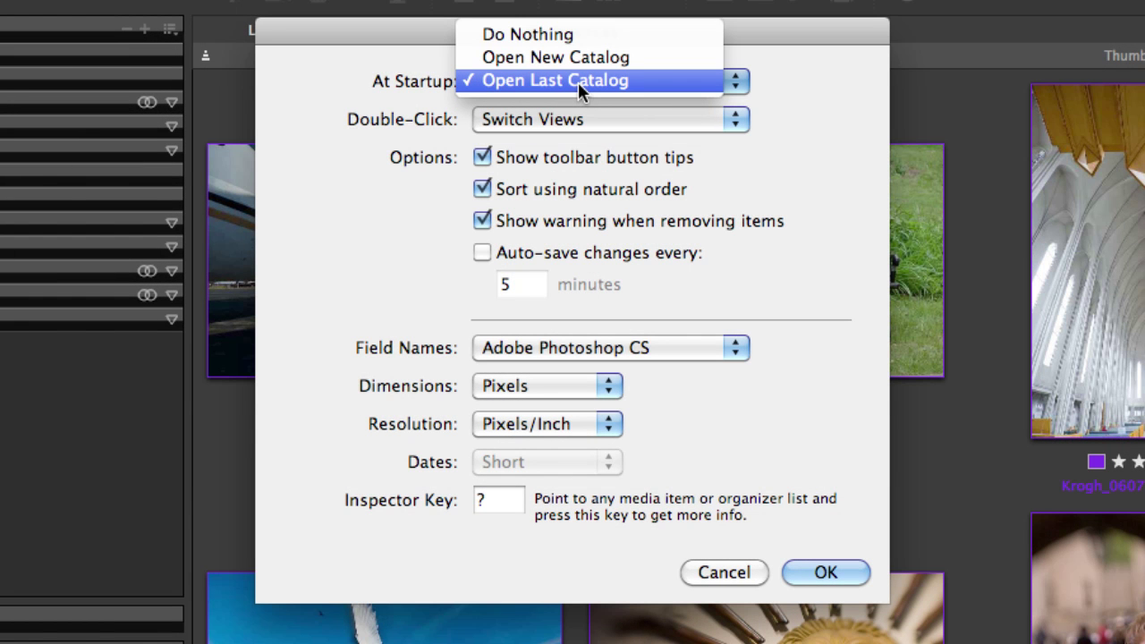
click(578, 82)
click(578, 83)
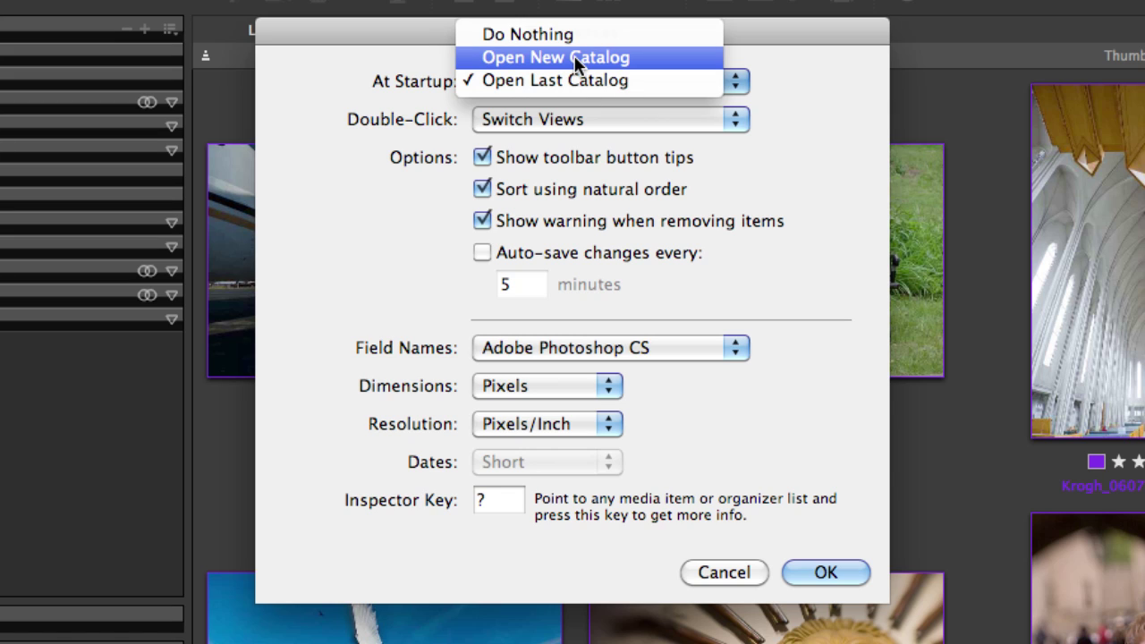
click(550, 81)
click(491, 120)
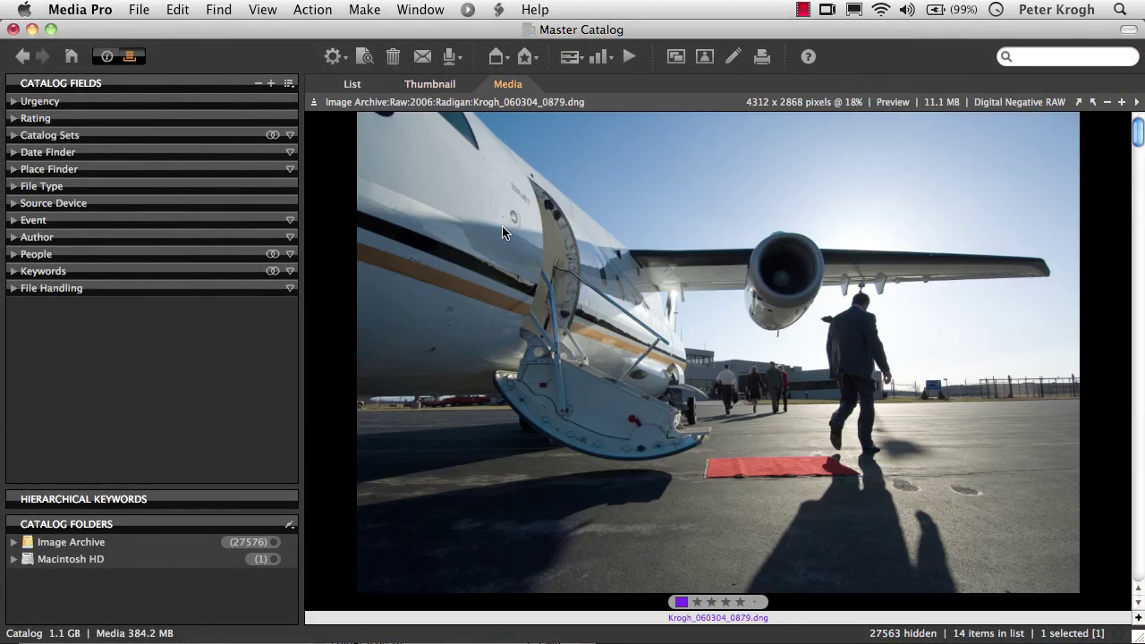
Toggle the airplane photo between grid and large view, keeping Double-Click on Switch Views
double_click(503, 232)
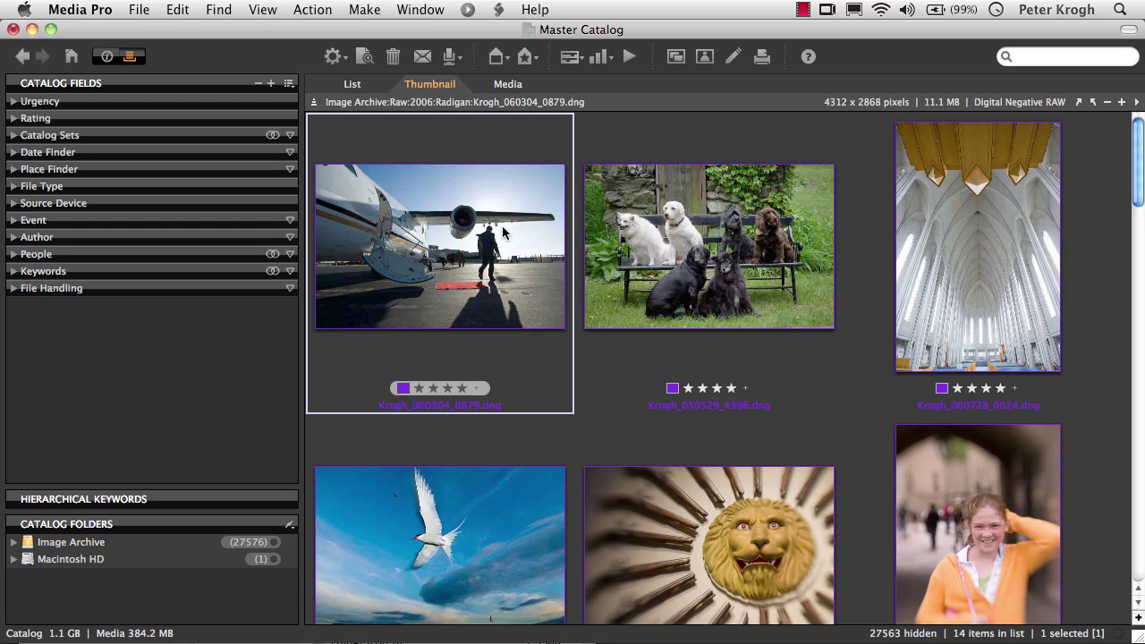
double_click(503, 231)
double_click(503, 232)
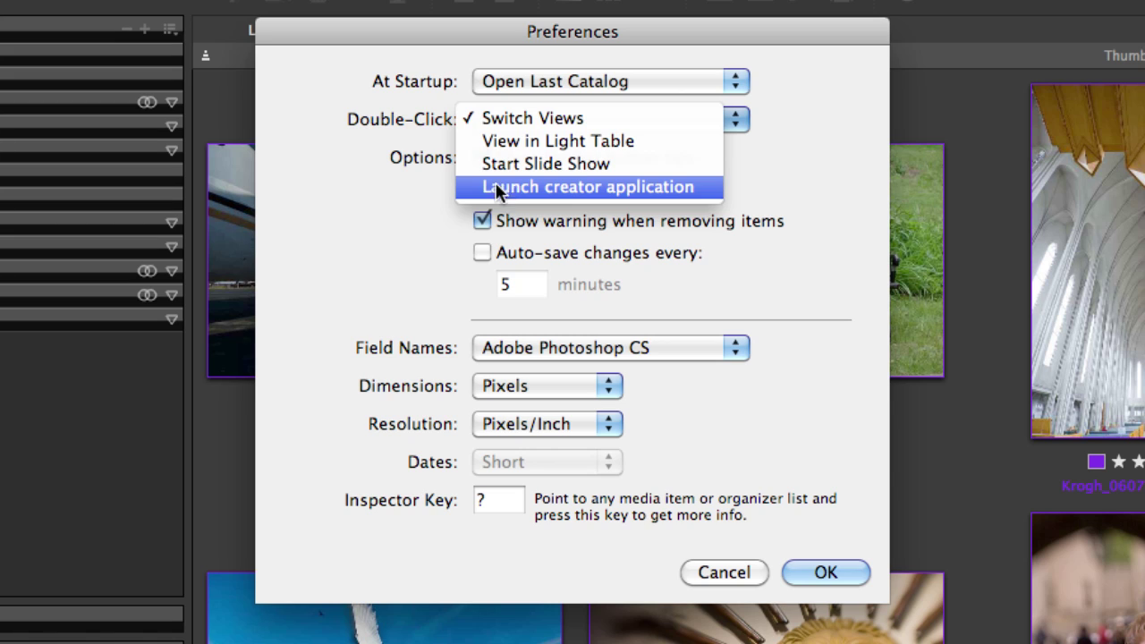
click(399, 205)
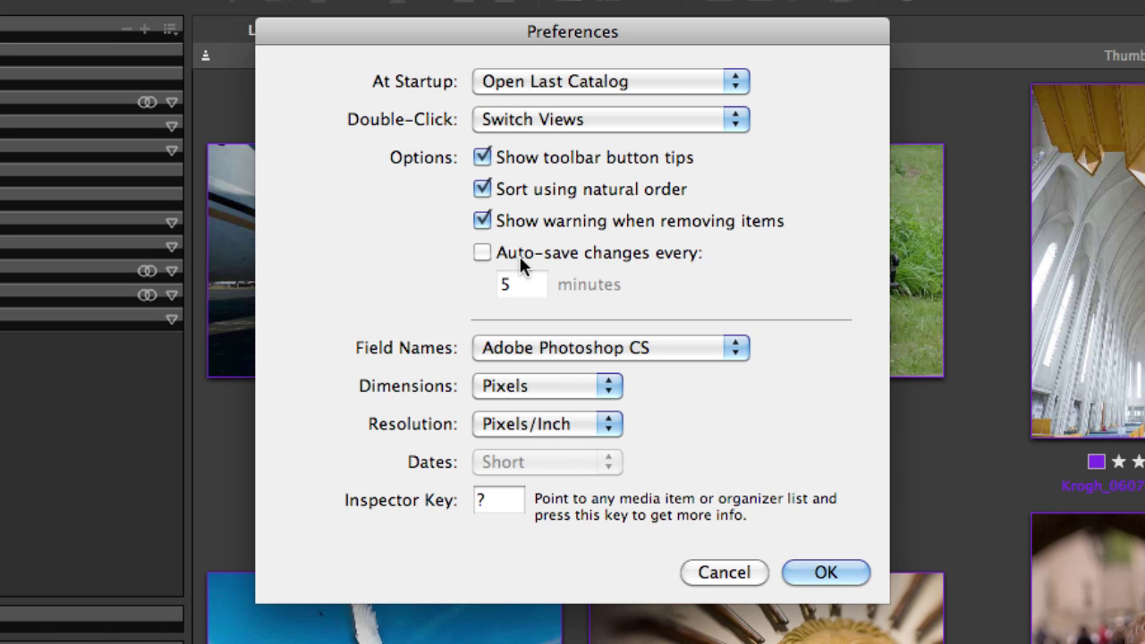
Turn Auto-save on then back off, and list the Field Names schemes
click(481, 254)
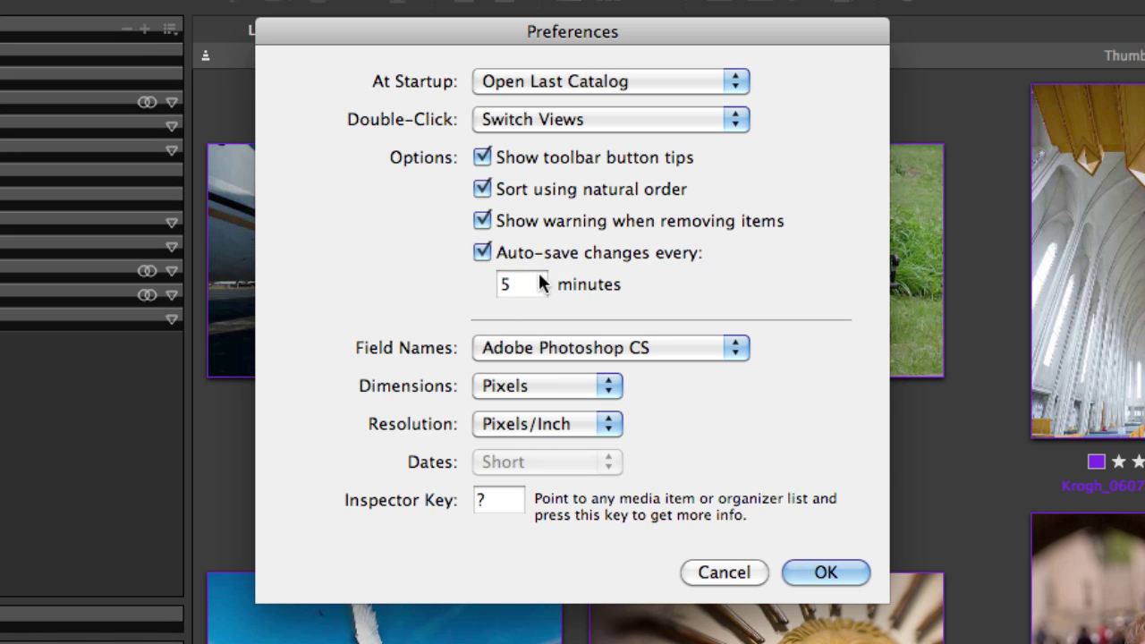
click(481, 254)
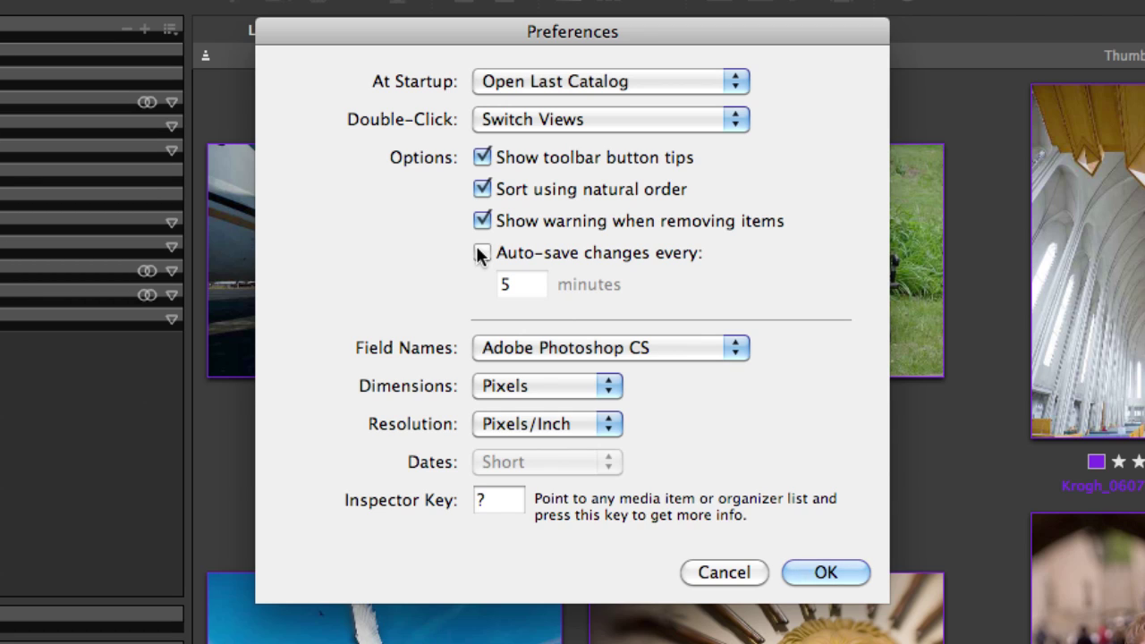
click(702, 358)
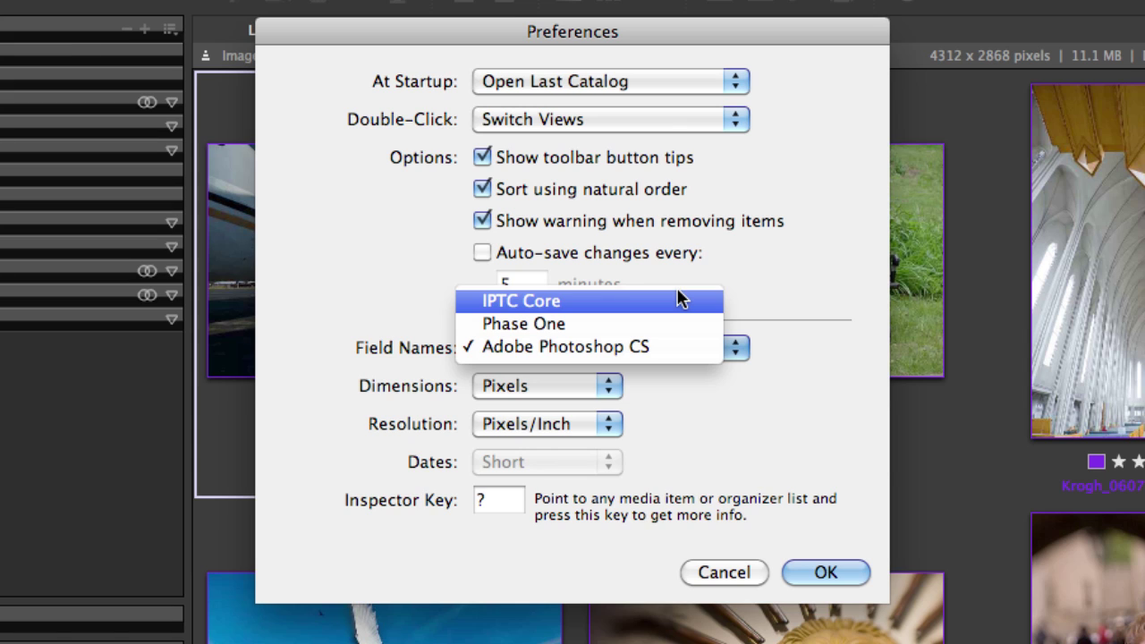
Keep Adobe Photoshop CS field names, Pixels dimensions and Pixels/Inch resolution
click(683, 356)
click(546, 386)
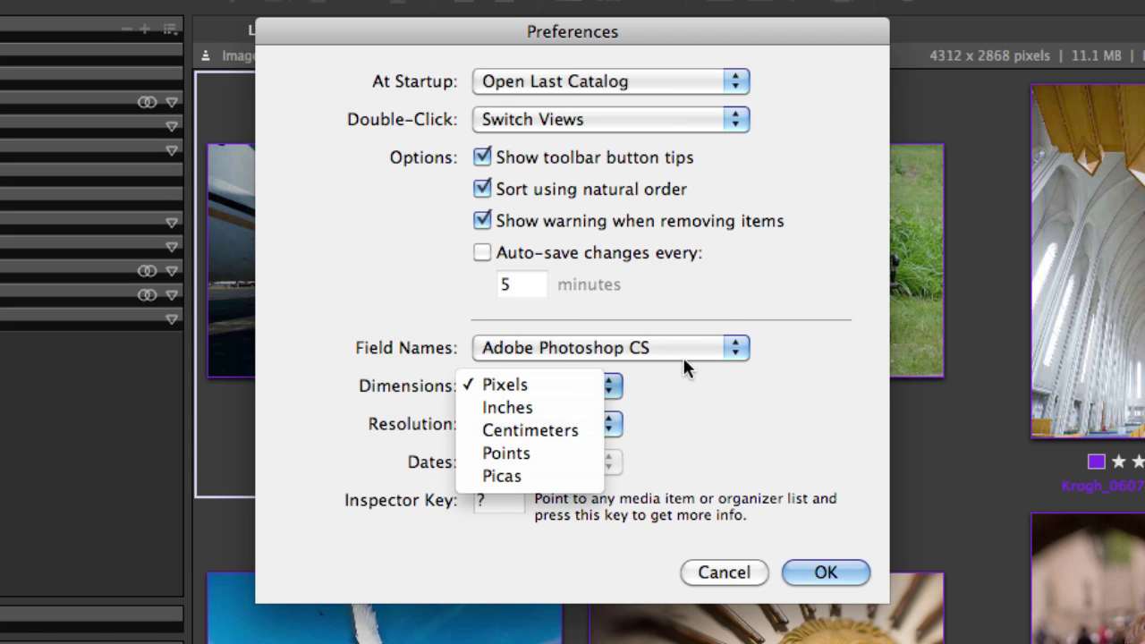
key(Escape)
click(588, 424)
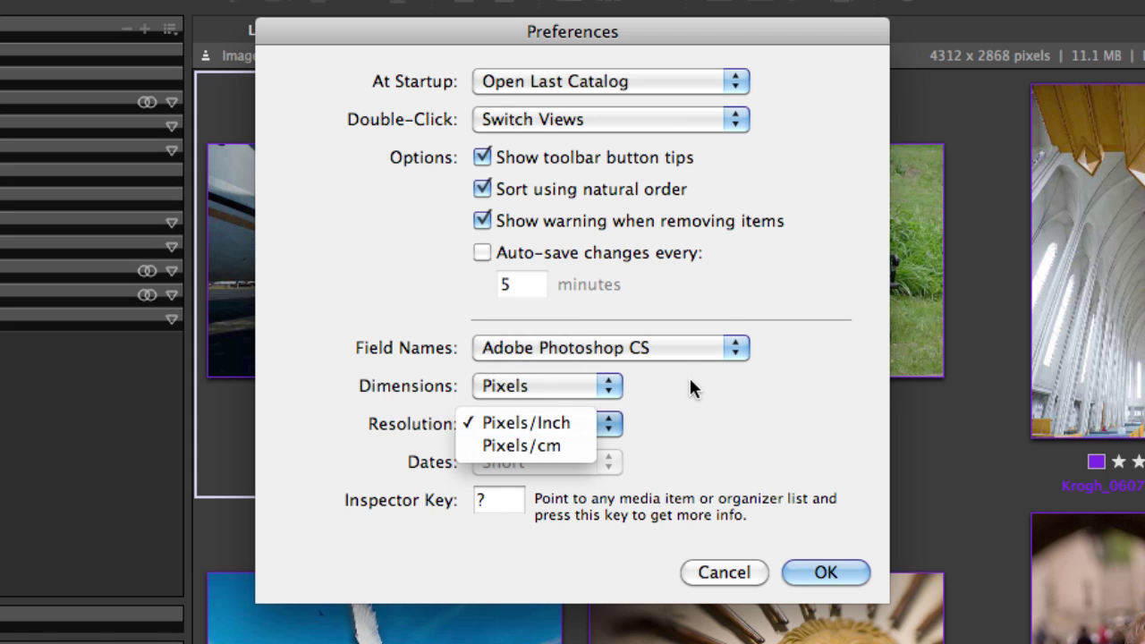
key(Escape)
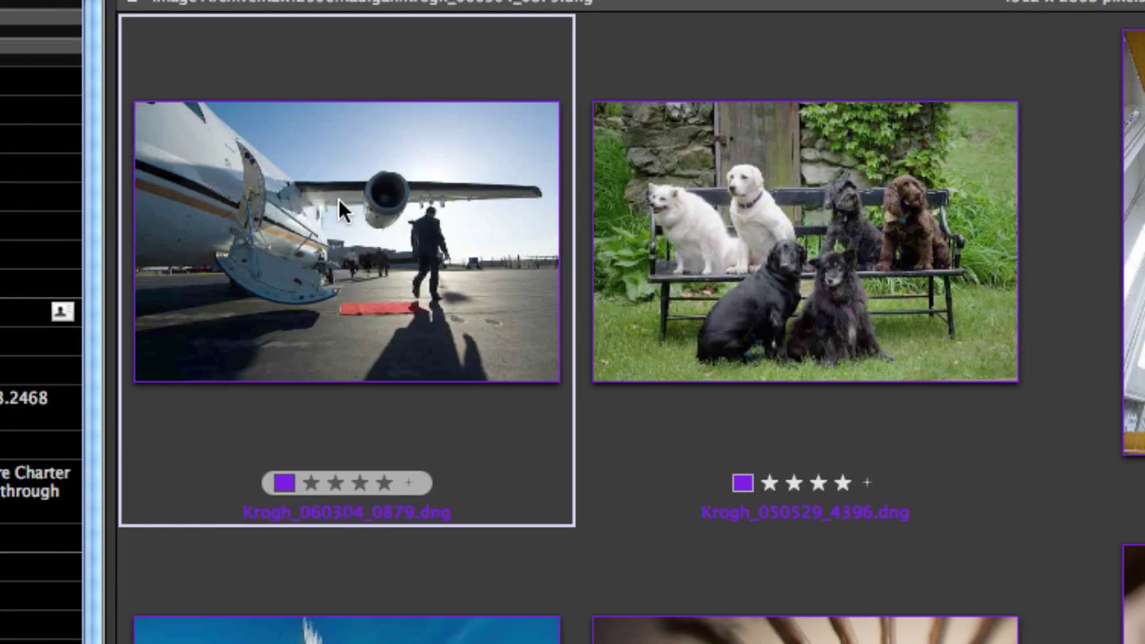
mouse_move(339, 198)
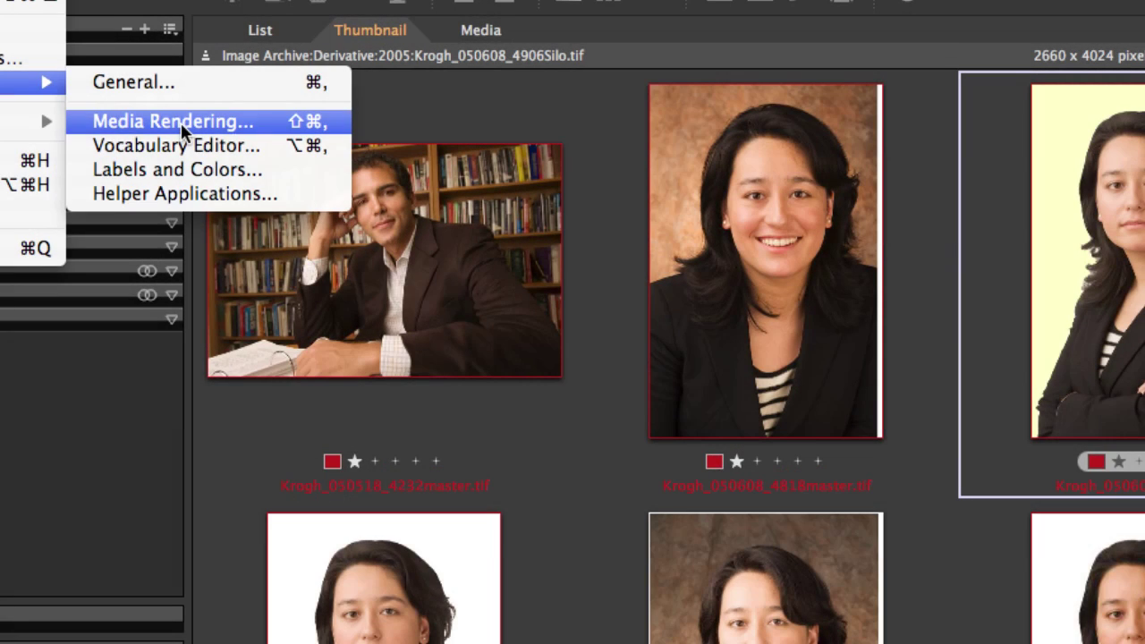
Keep Bilinear image rendering in Media Rendering preferences and show the Raw settings
click(180, 122)
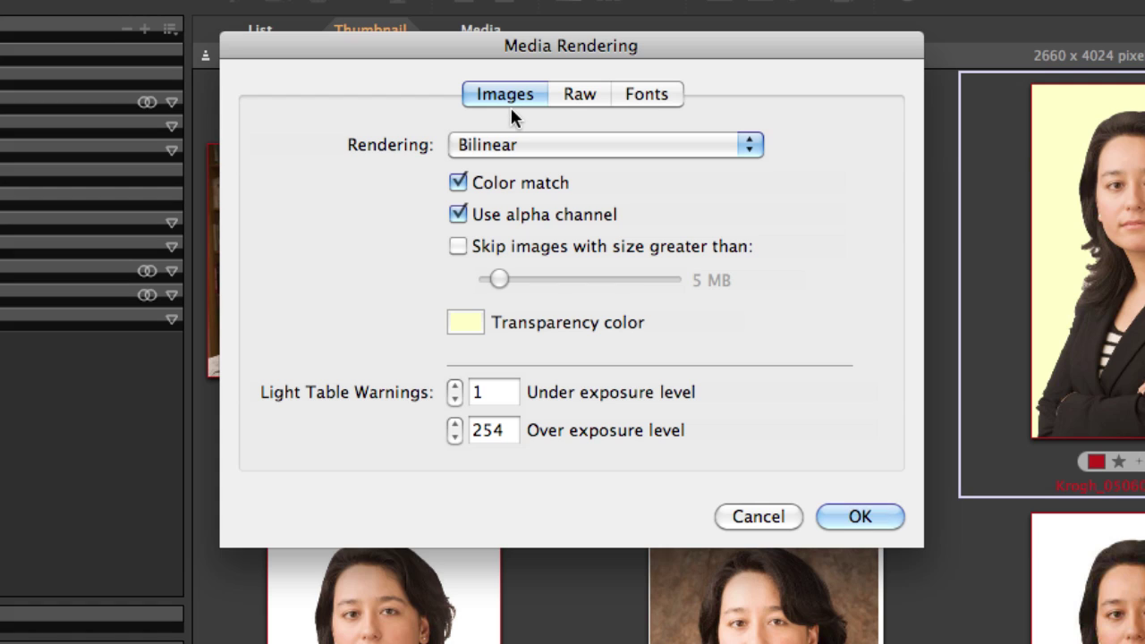
click(489, 142)
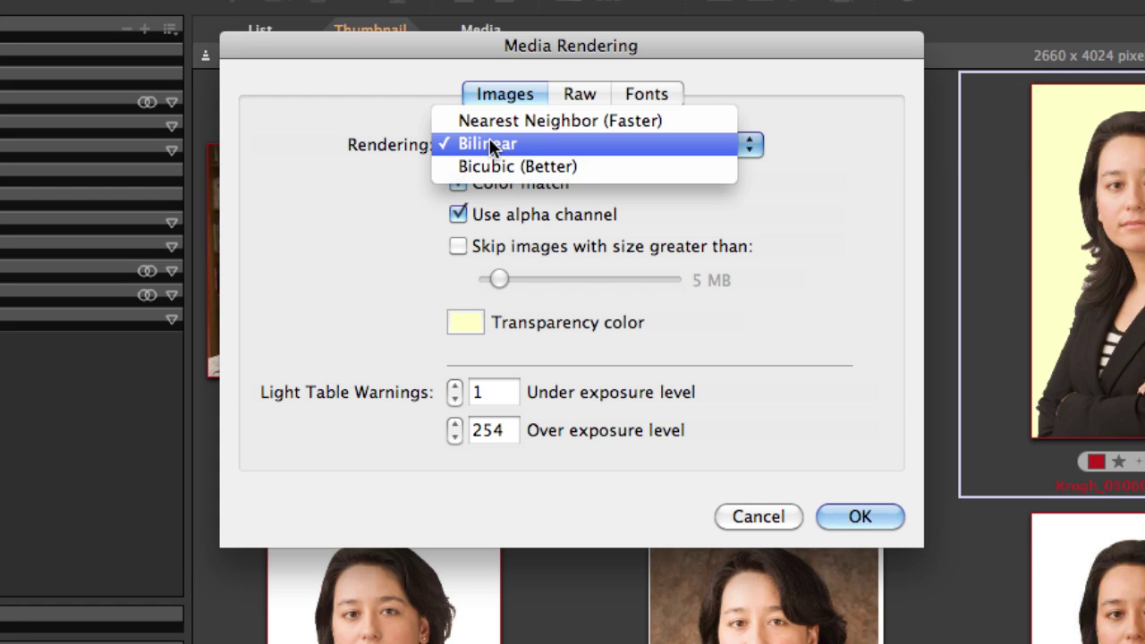
click(382, 147)
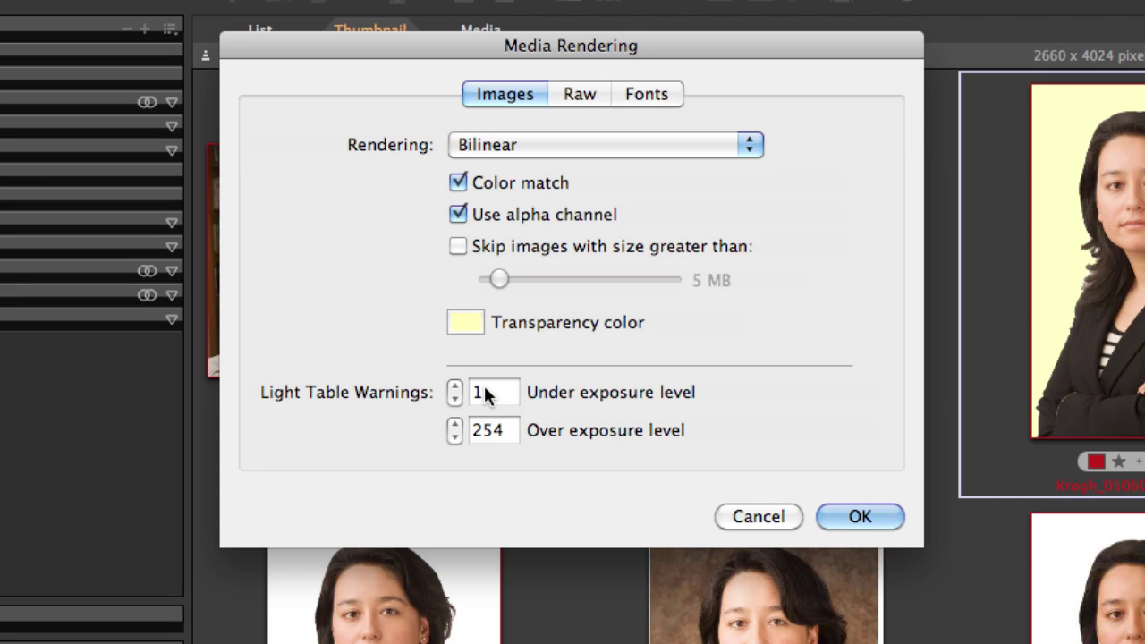
click(580, 94)
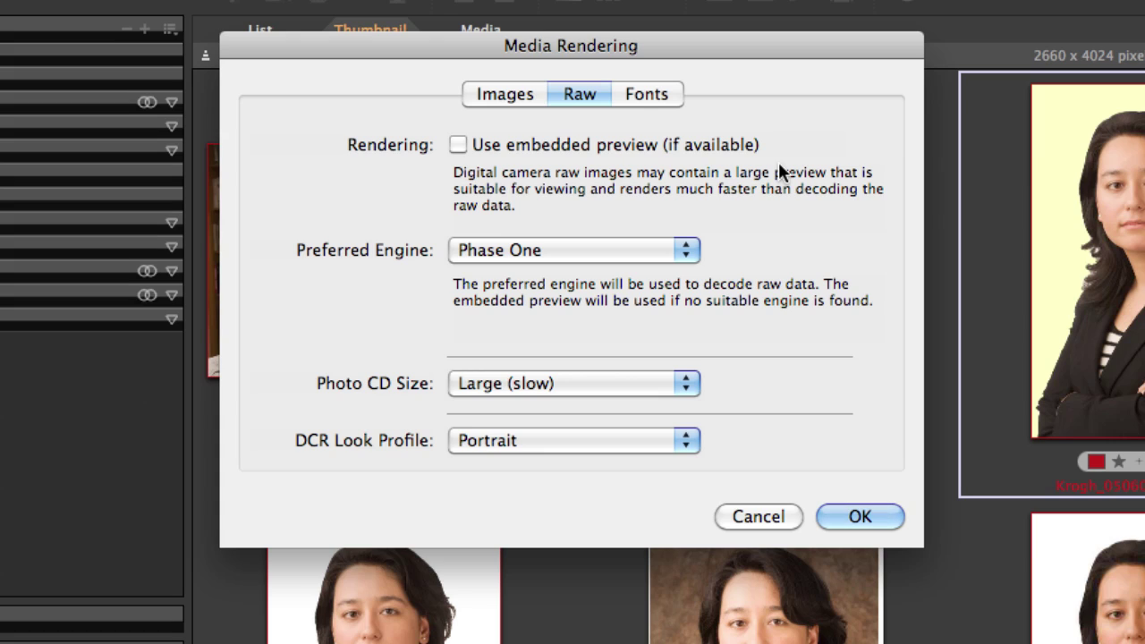
Leave the preferred raw decoding engine set to Phase One
click(671, 250)
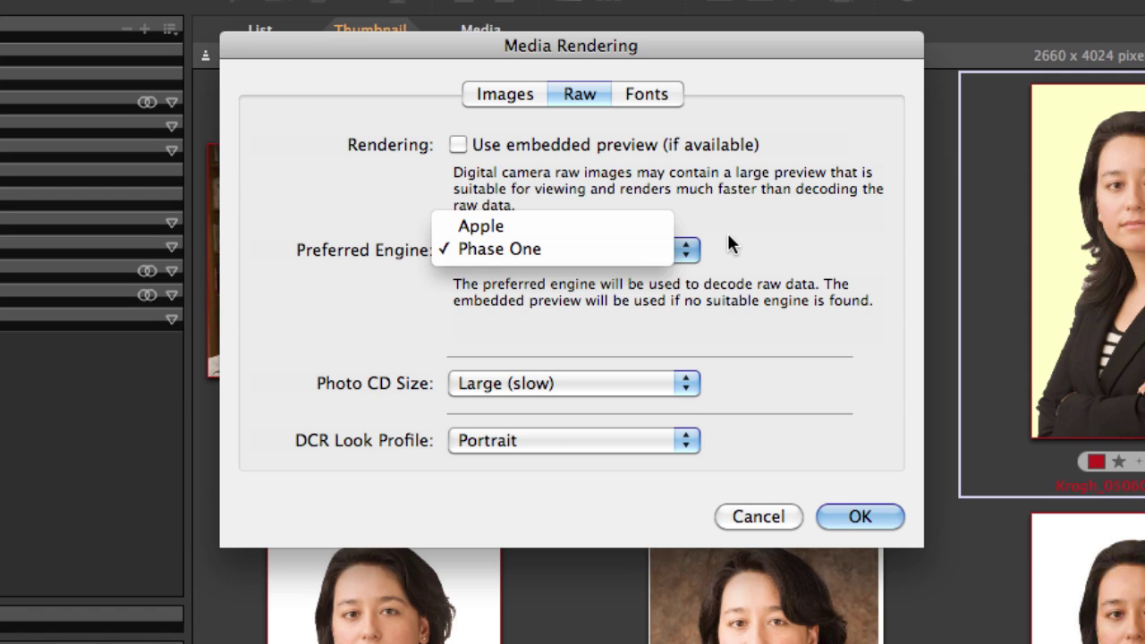
click(729, 240)
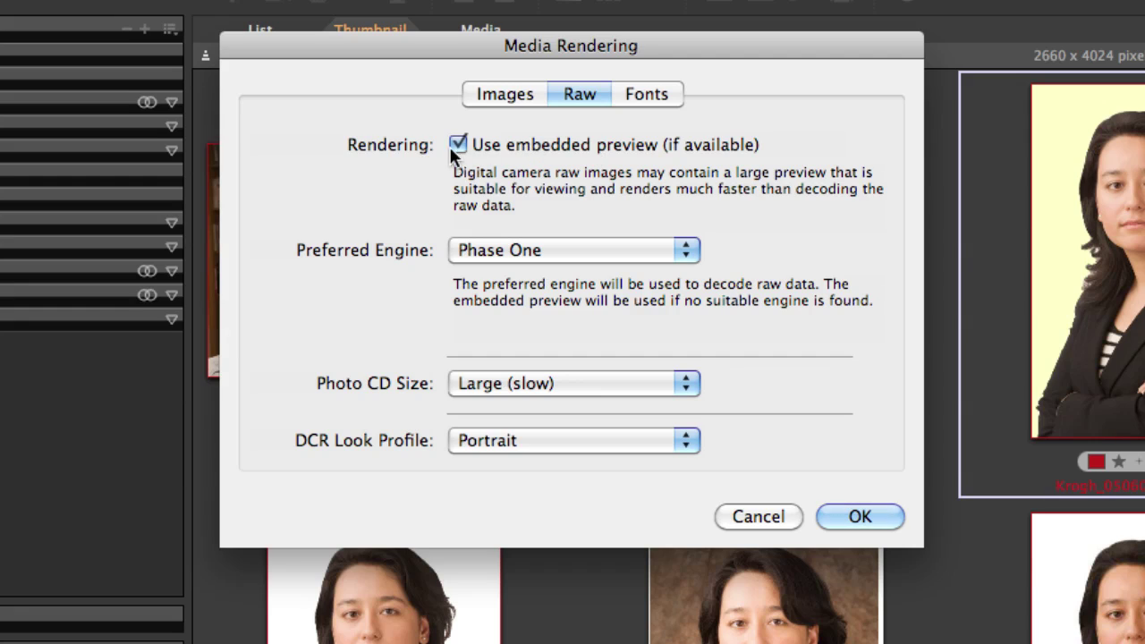
click(647, 95)
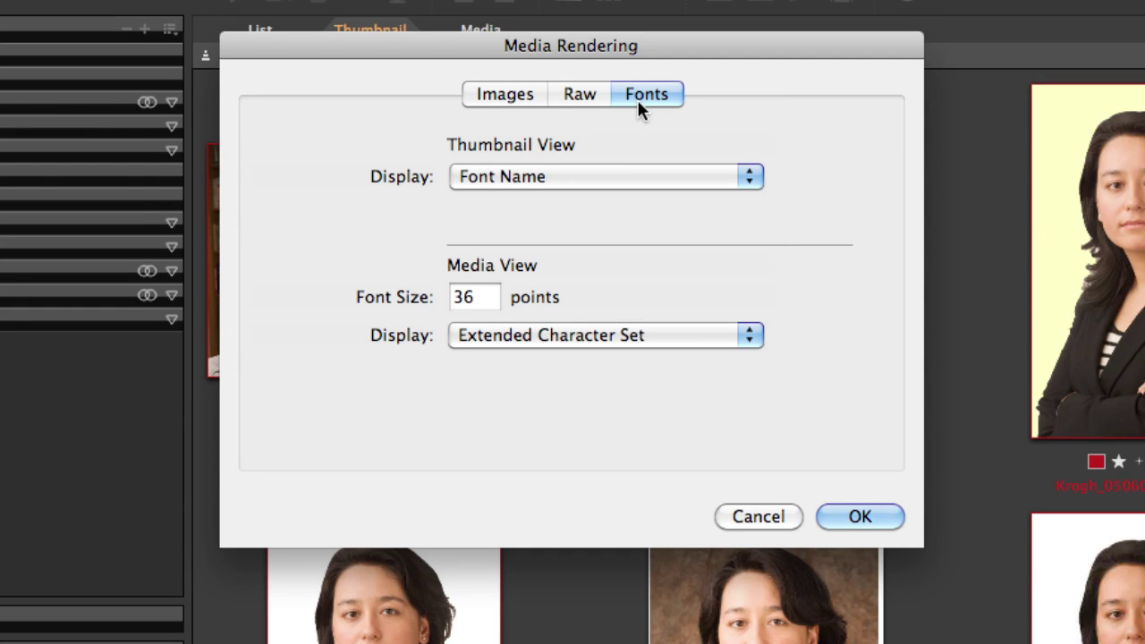
Review the Fonts display choices and preview Arial Black's extended character set at 36 points
click(613, 176)
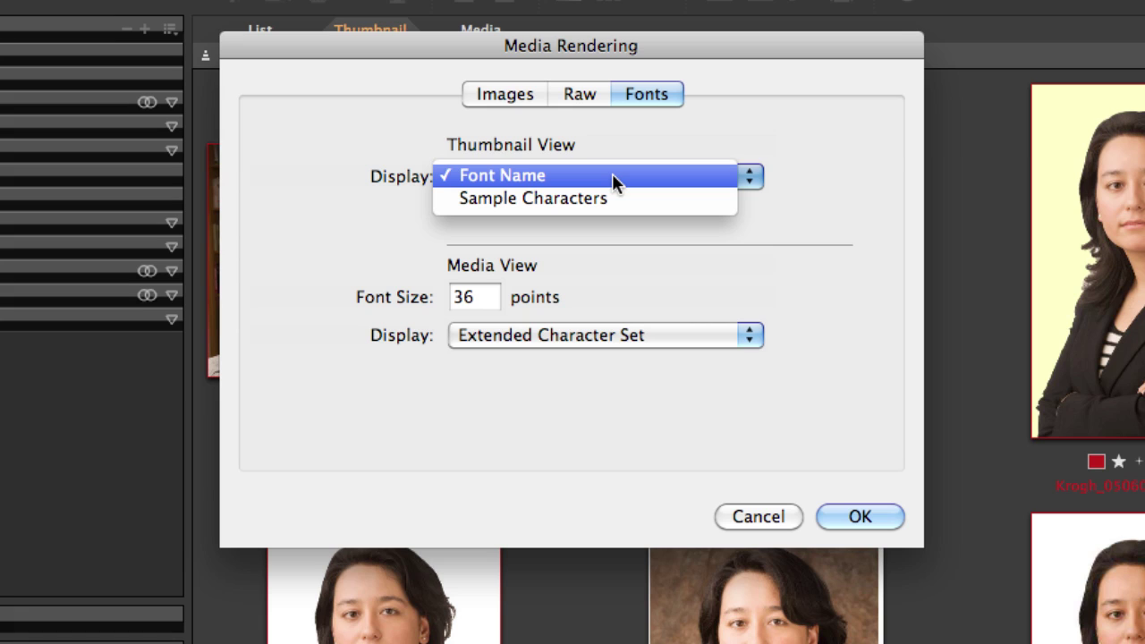
click(827, 68)
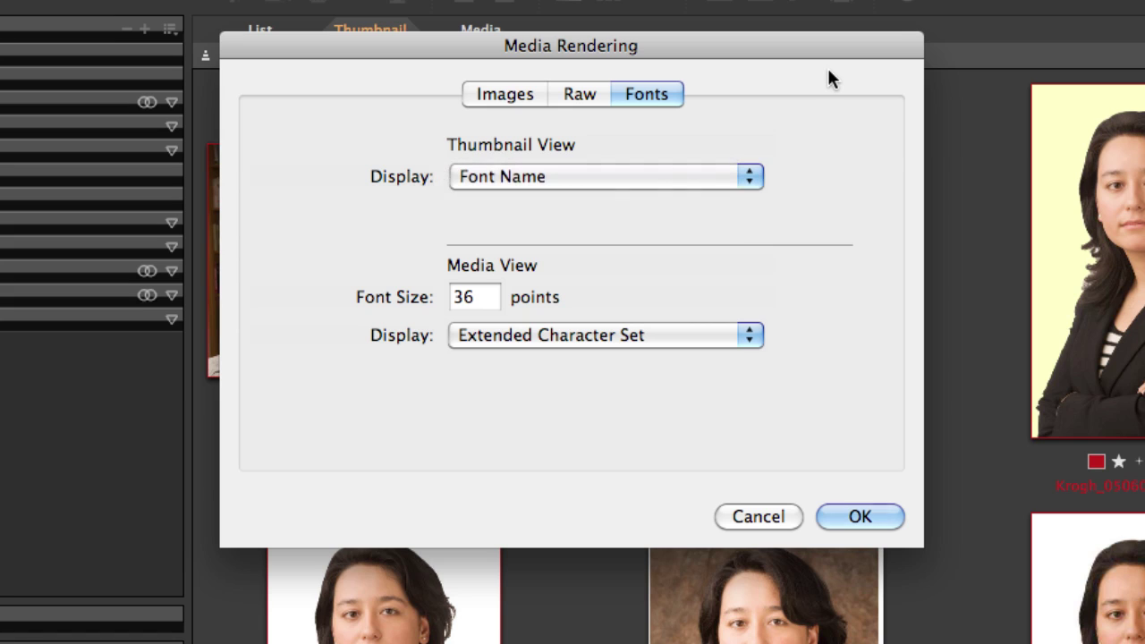
click(605, 334)
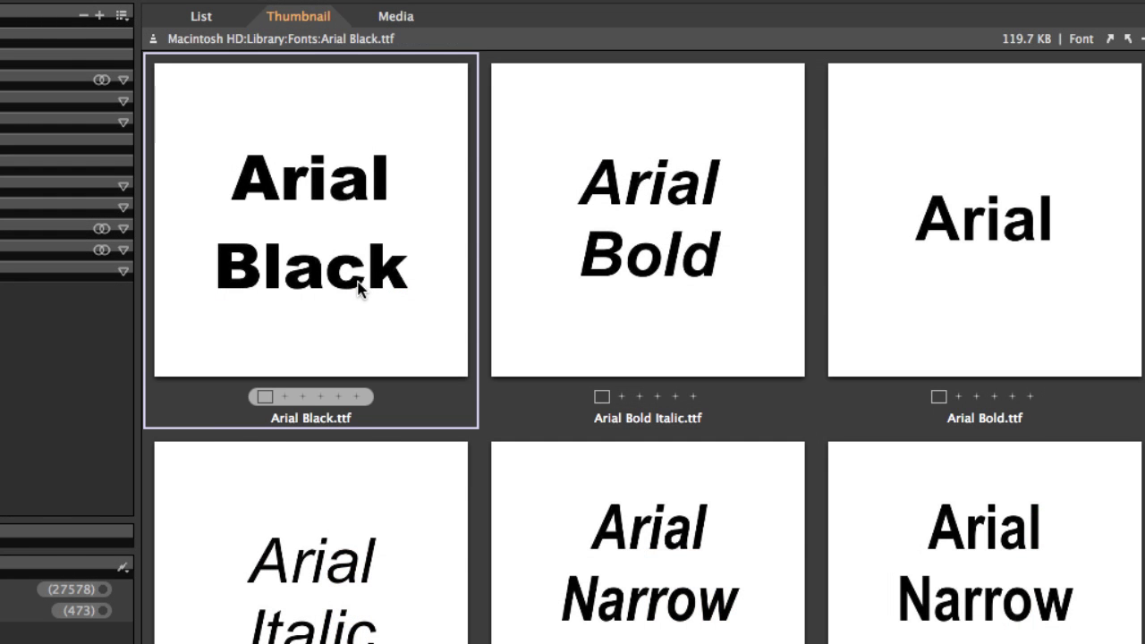
double_click(358, 287)
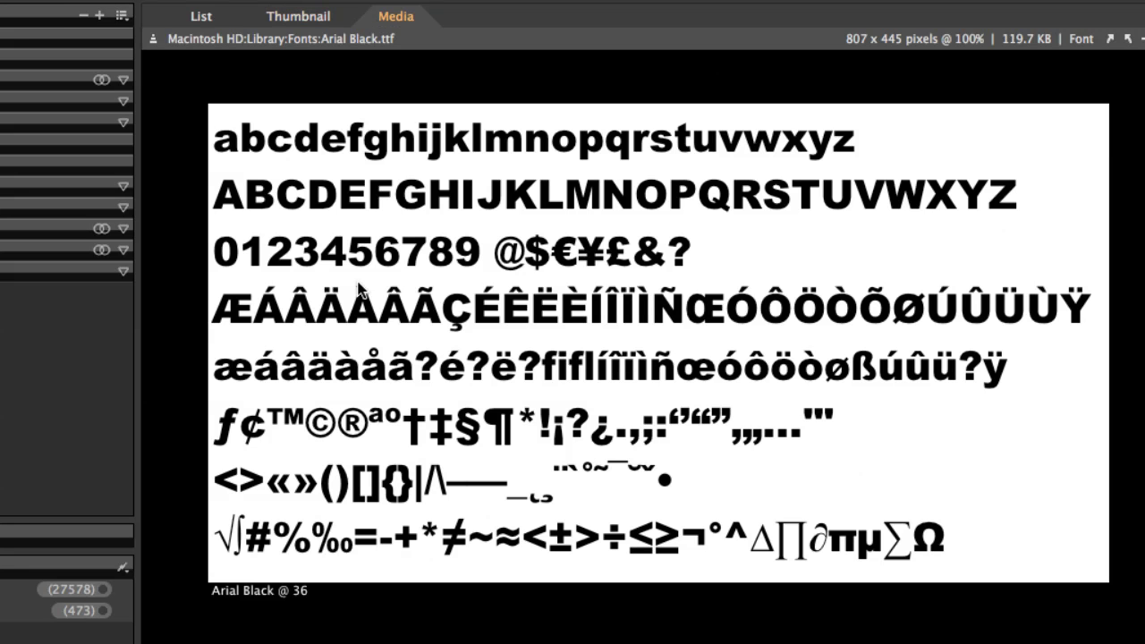
double_click(358, 287)
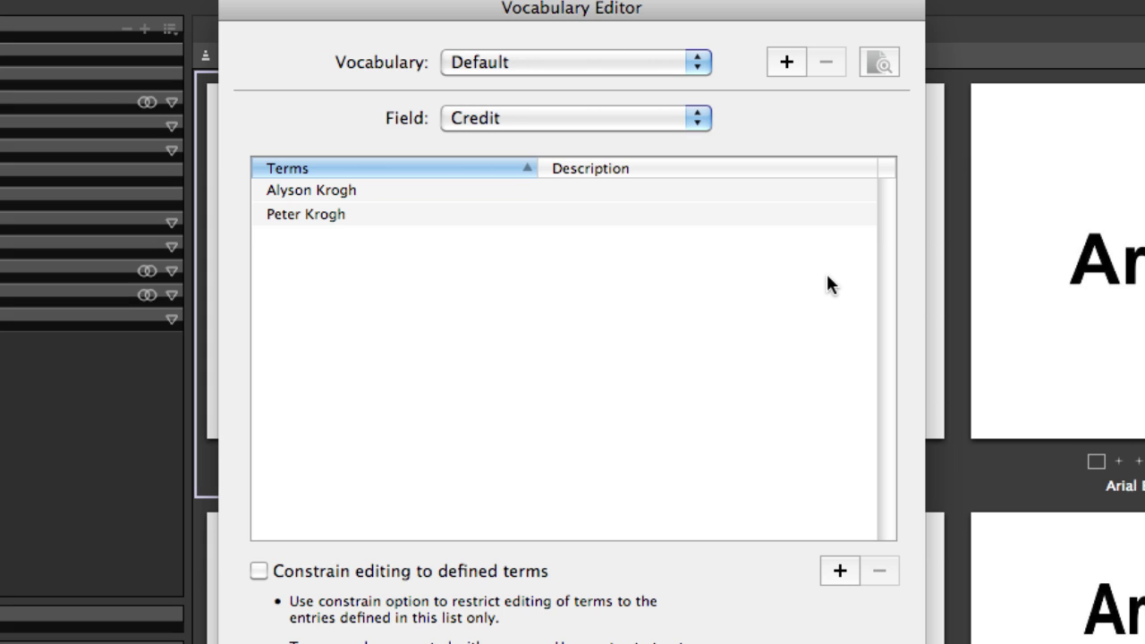
Browse the Field list and vocabulary sets, returning to the Default set's Credit field
click(637, 121)
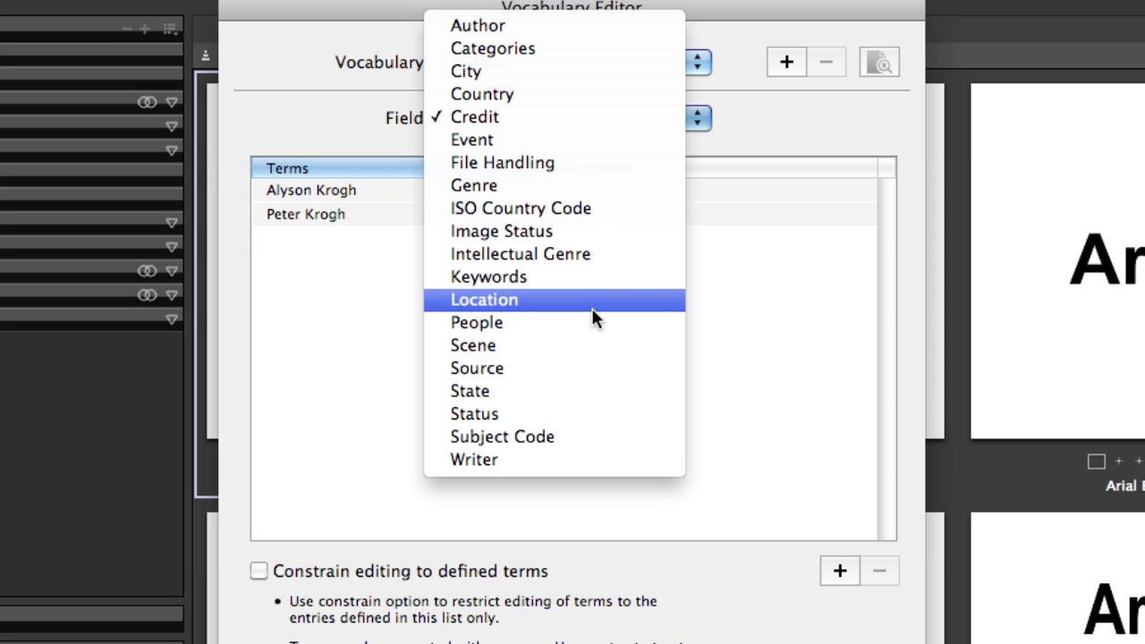
click(567, 115)
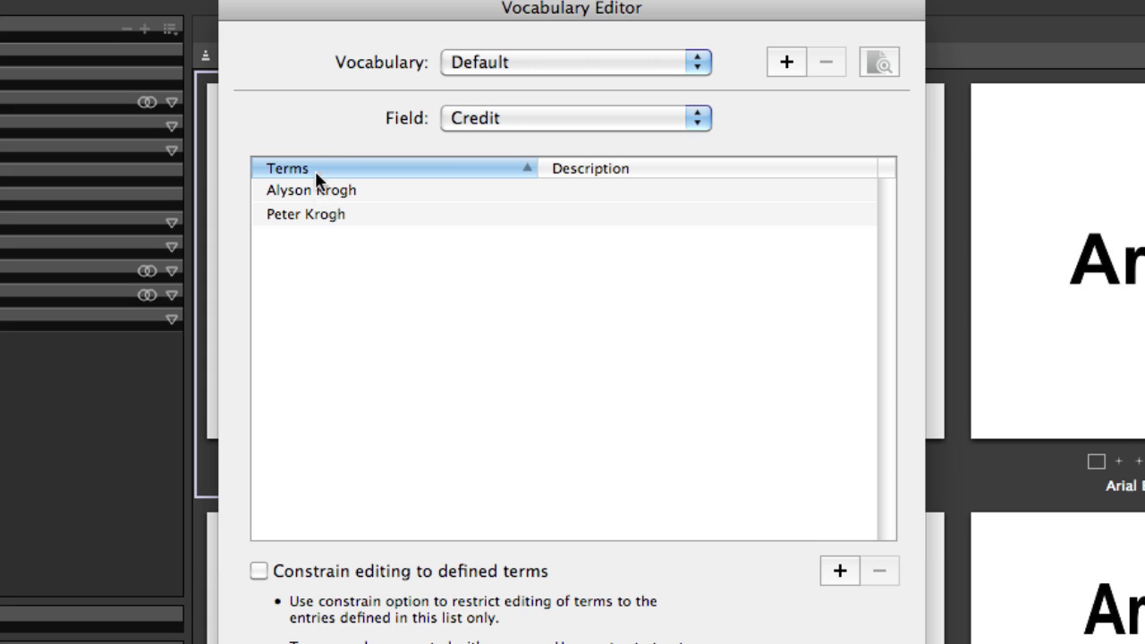
click(560, 62)
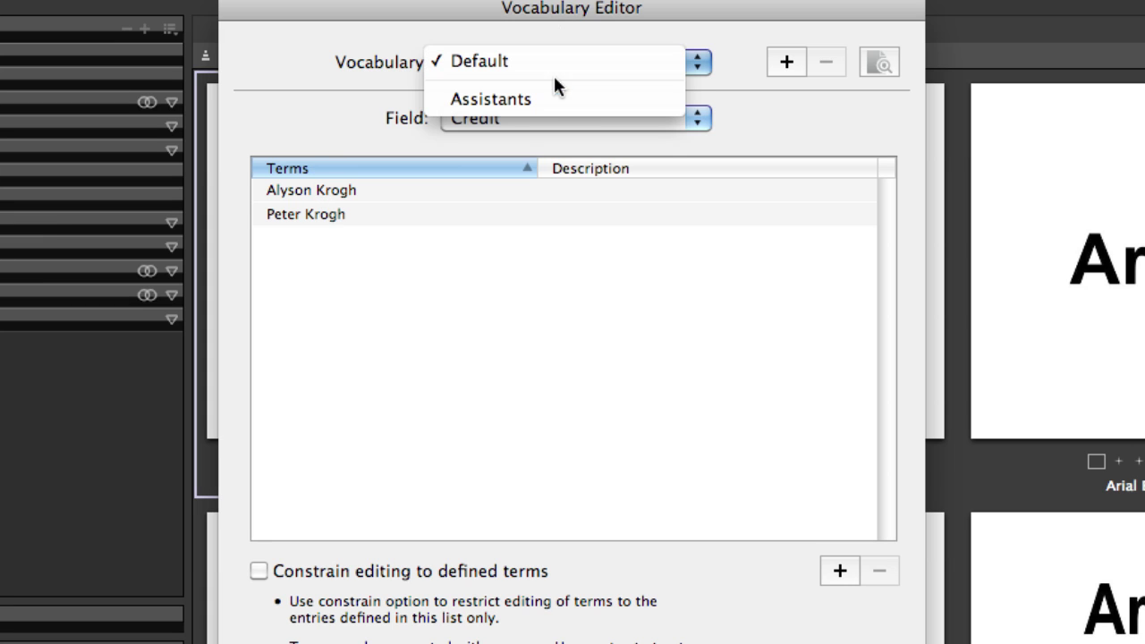
click(550, 98)
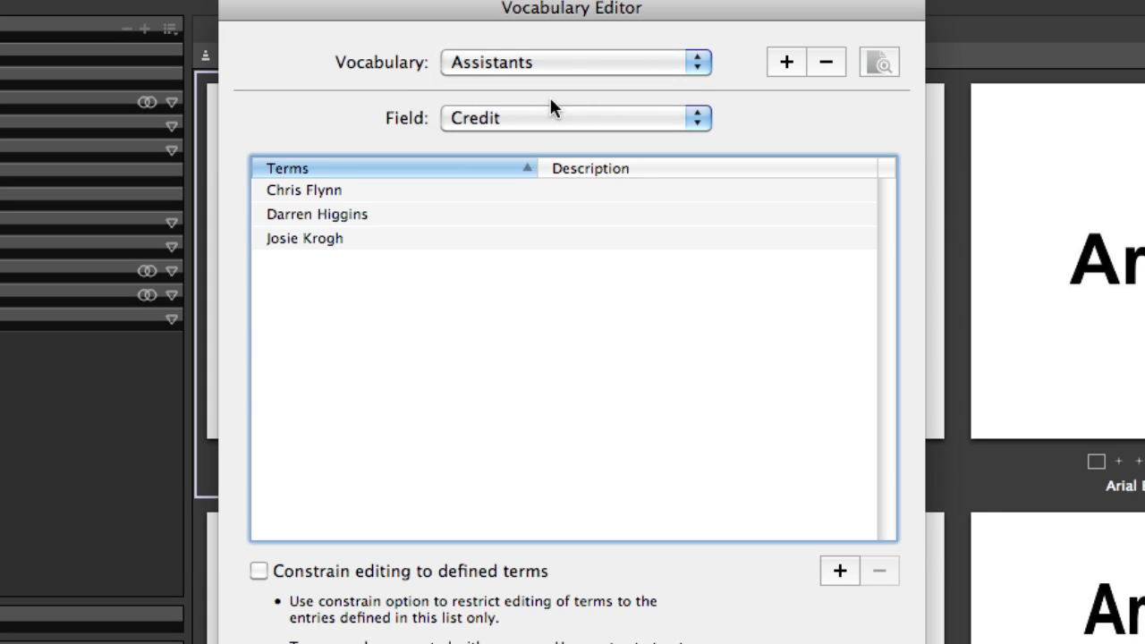
click(552, 67)
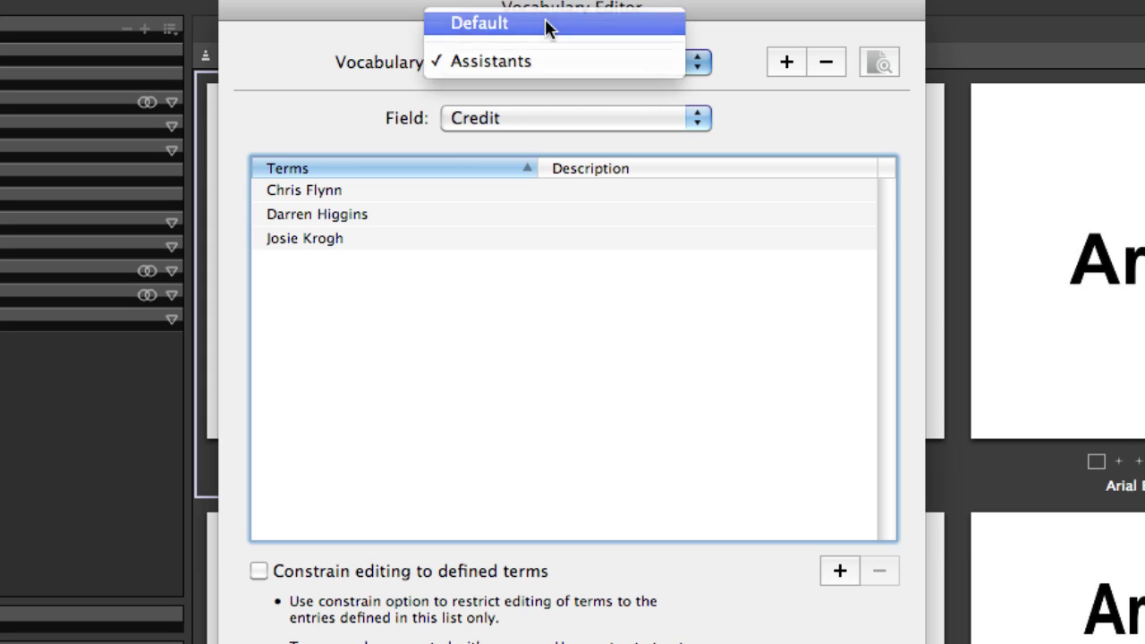
click(547, 27)
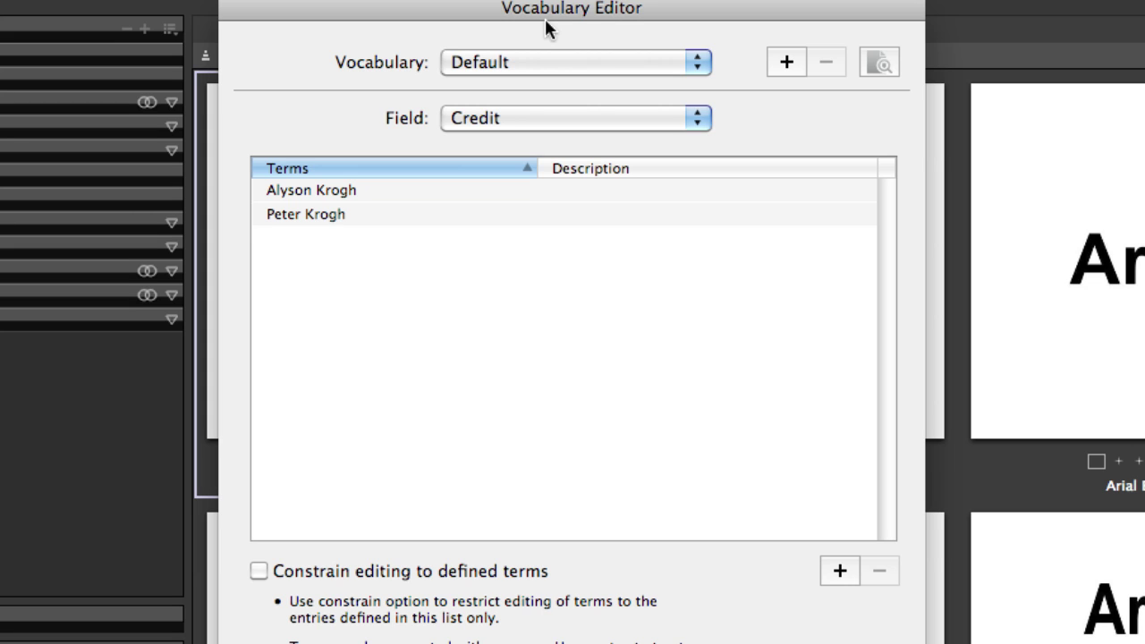
Constrain Credit to defined terms and add a third person's name as a term
click(259, 571)
click(506, 119)
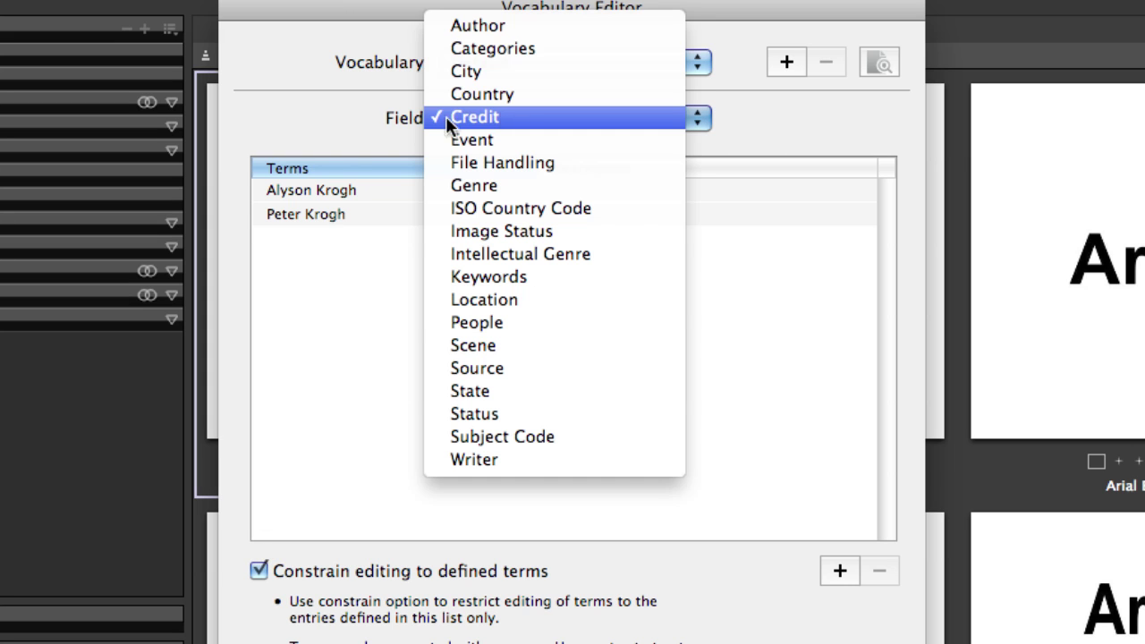
click(354, 122)
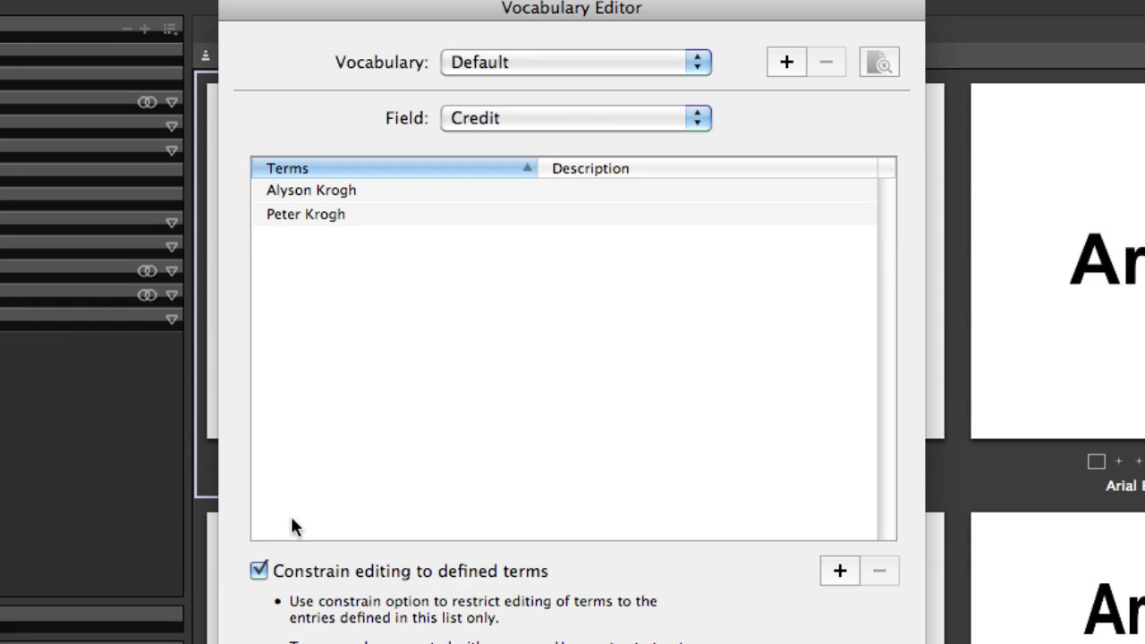
click(840, 571)
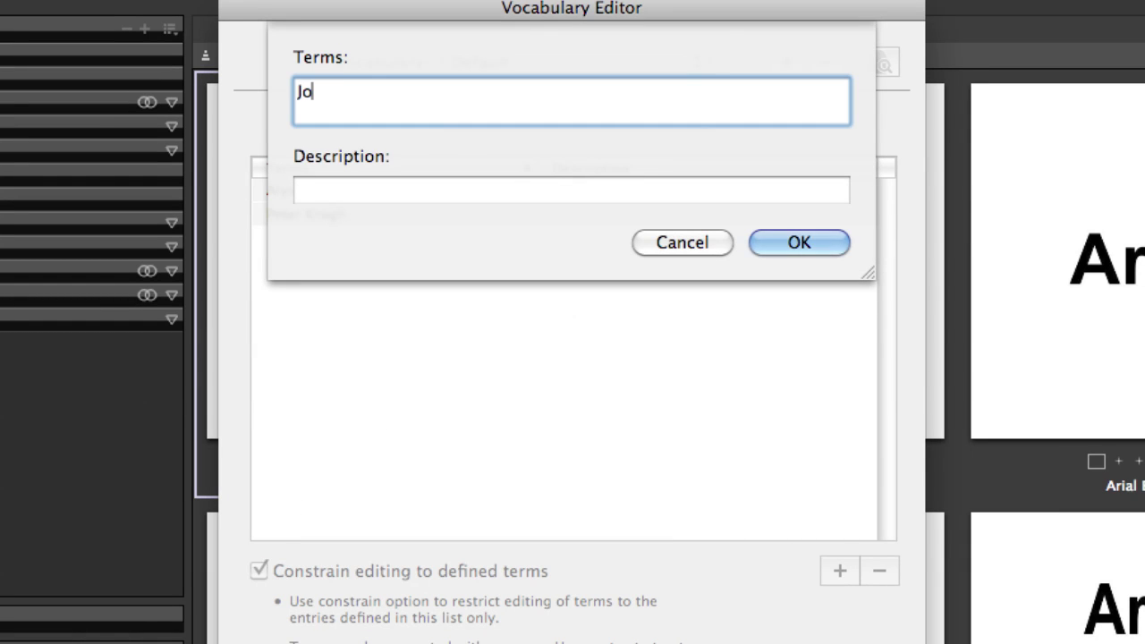
click(799, 238)
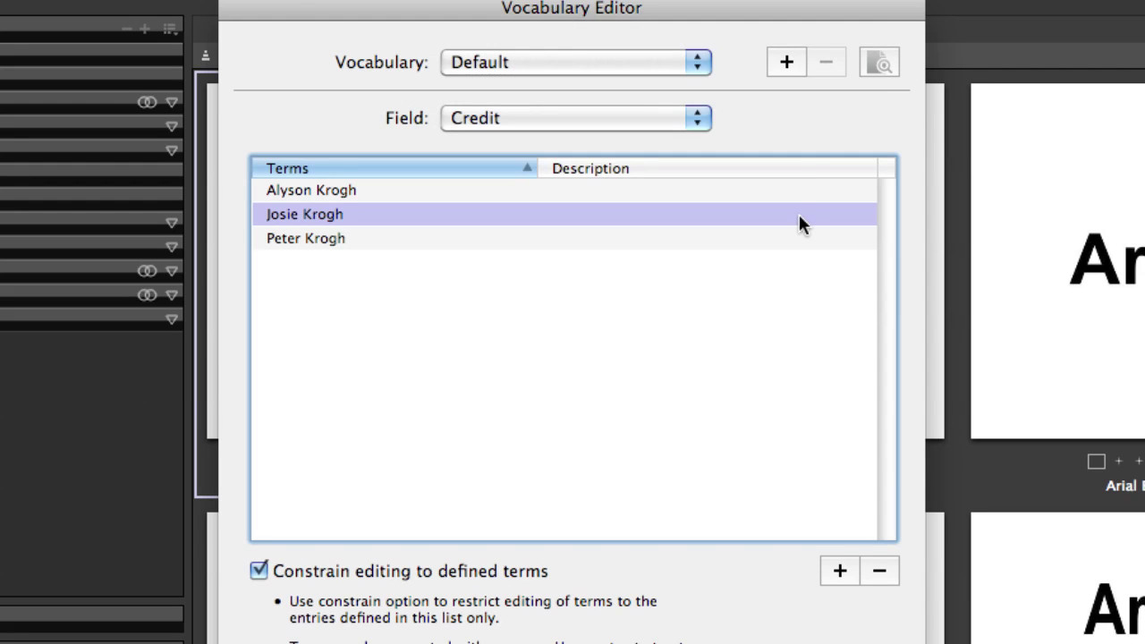
Create an empty vocabulary set named Family, then view the Duplicate Existing Set options
click(785, 63)
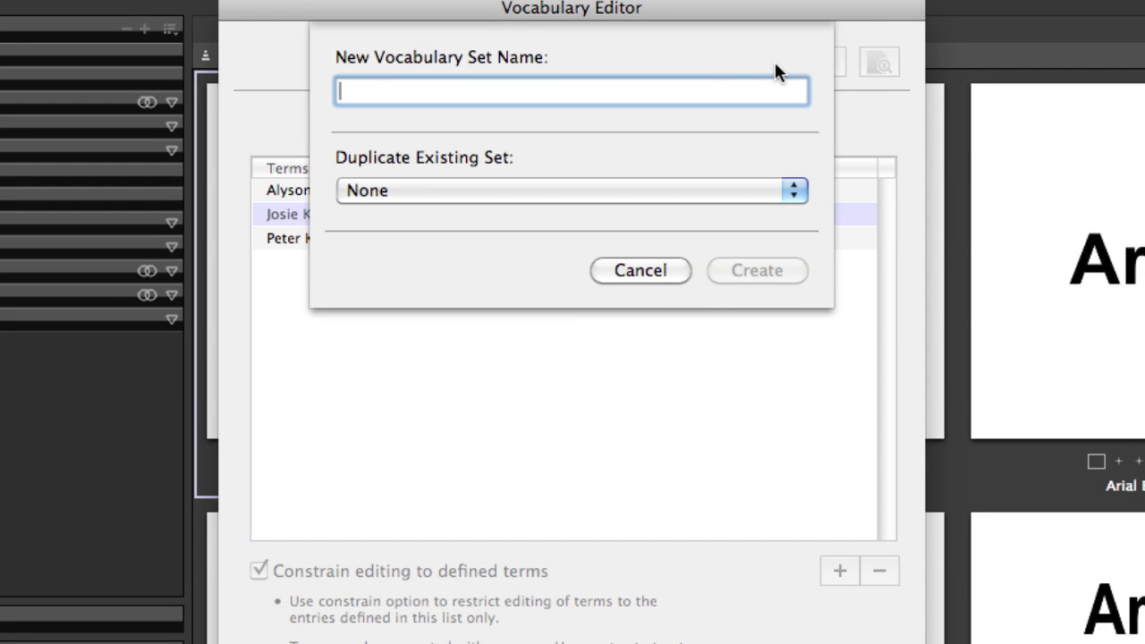
text(Fa)
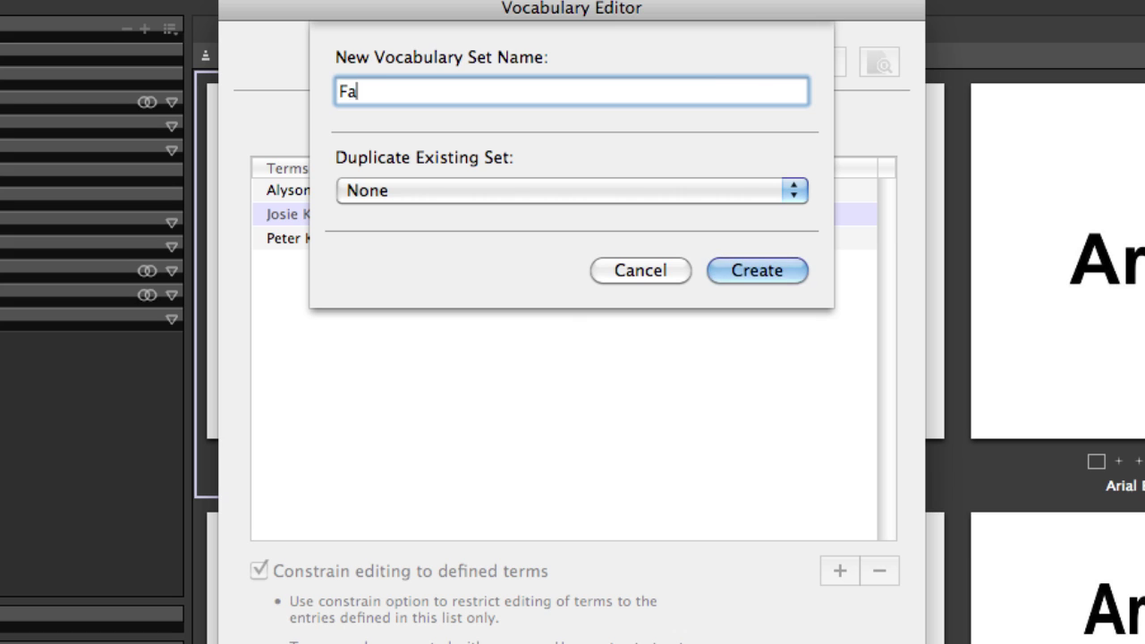
text(mily)
key(Return)
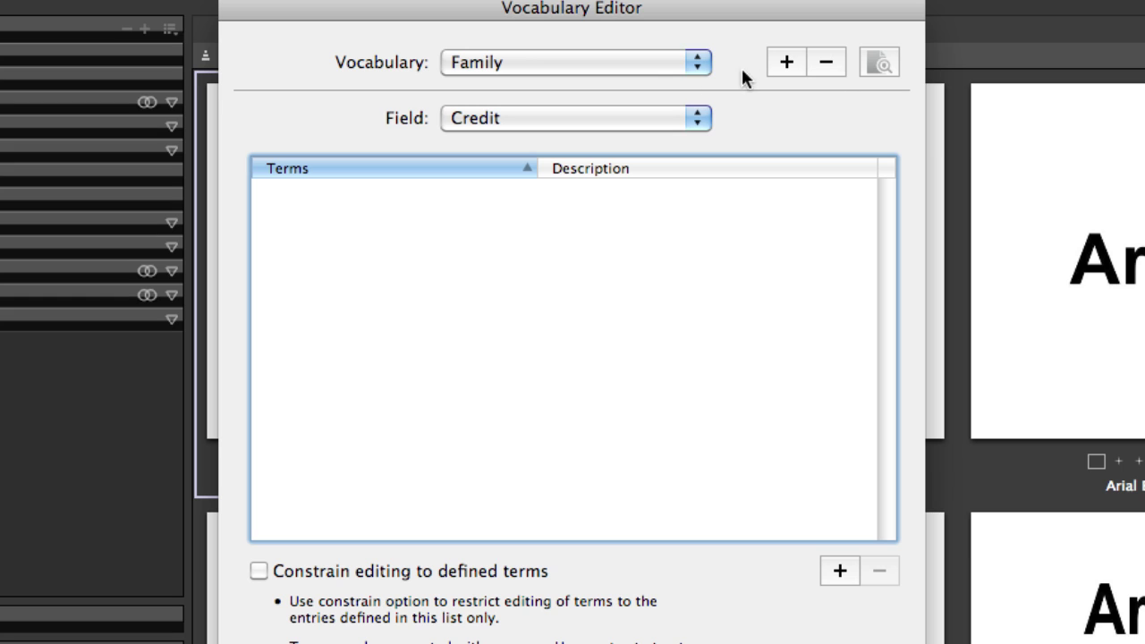
click(782, 63)
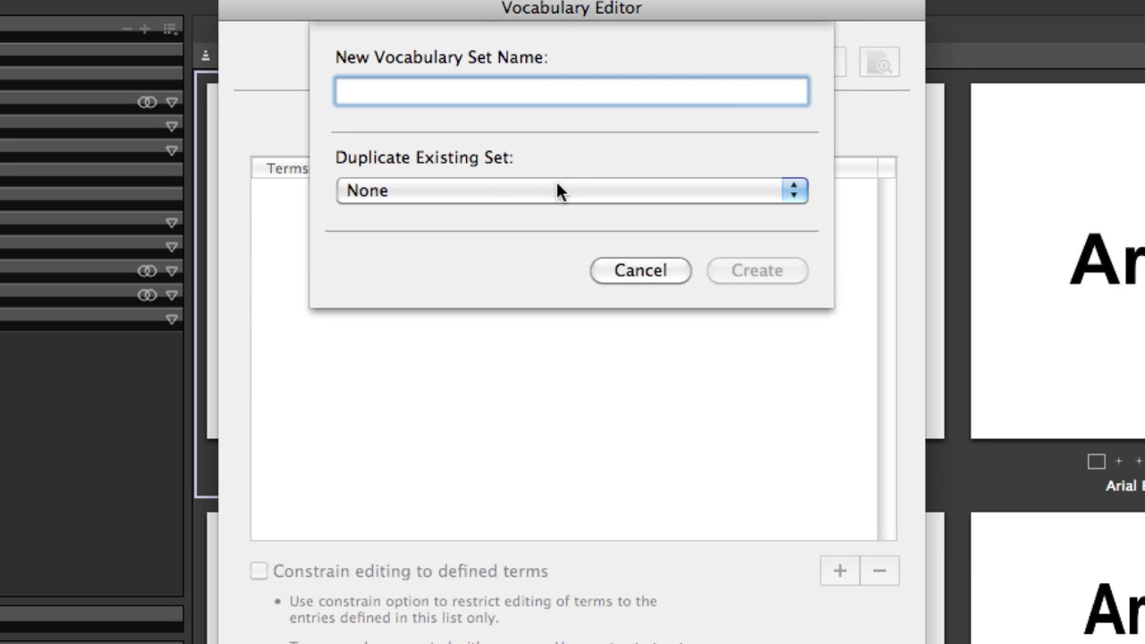
click(557, 189)
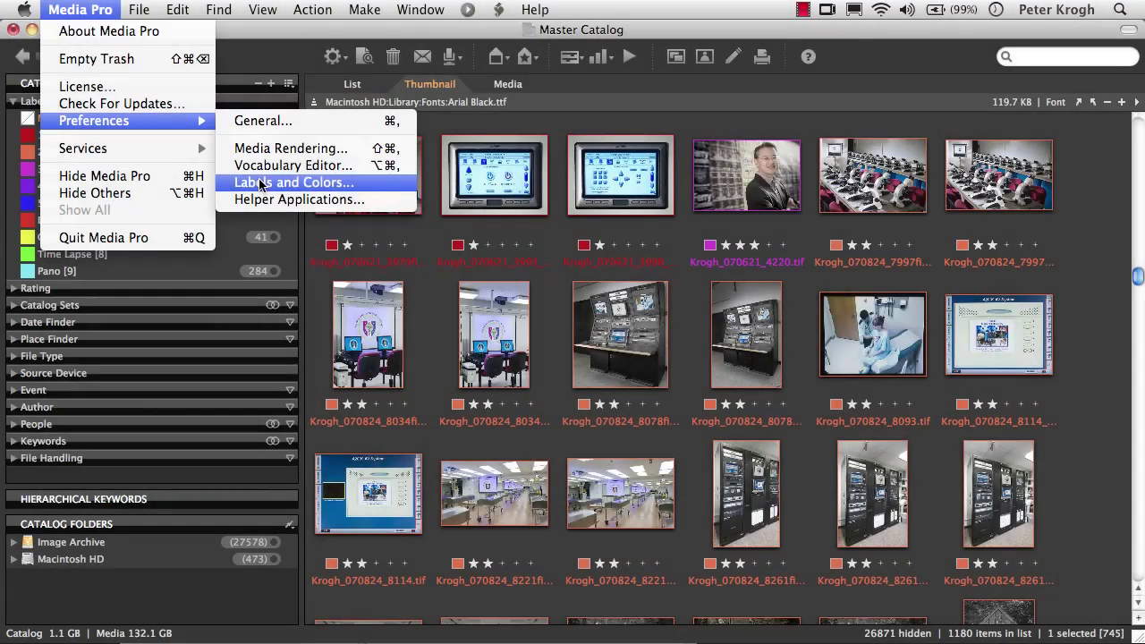
Open Labels and Colors and inspect label #1's colour without changing it
click(261, 184)
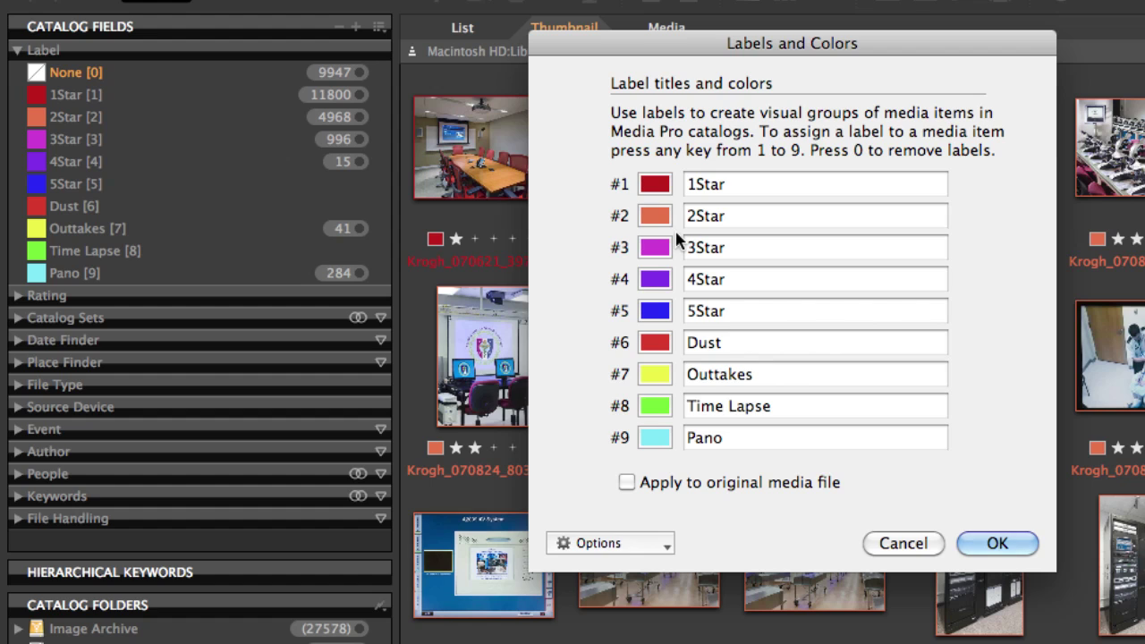
click(665, 185)
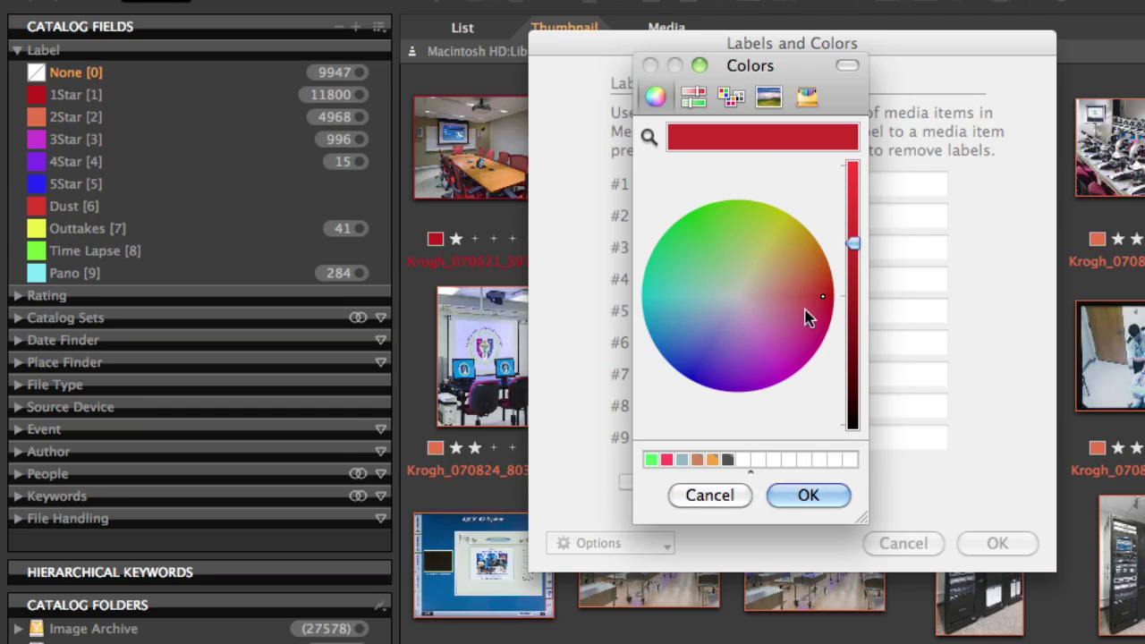
click(705, 497)
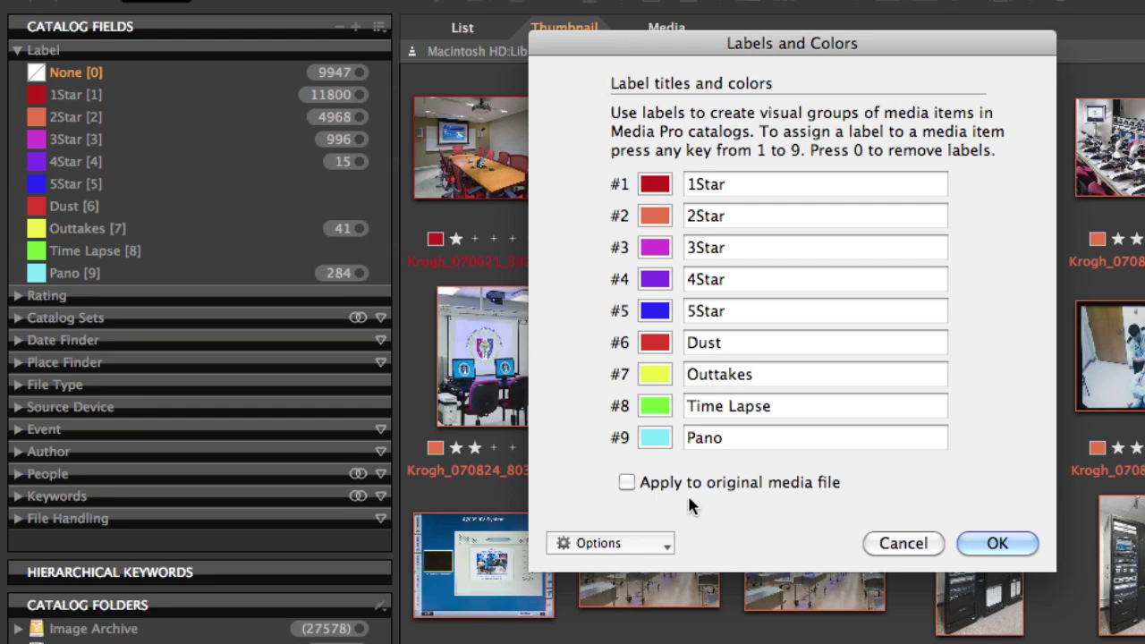
Export the nine labels to a file named 'Peter Favorite'
click(666, 546)
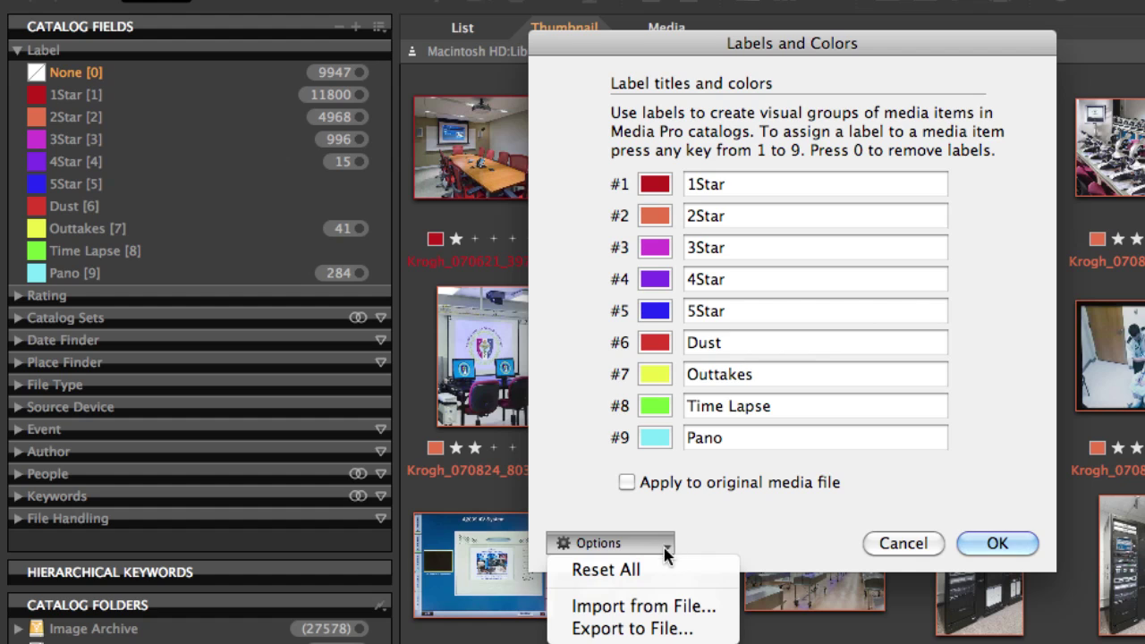
click(656, 630)
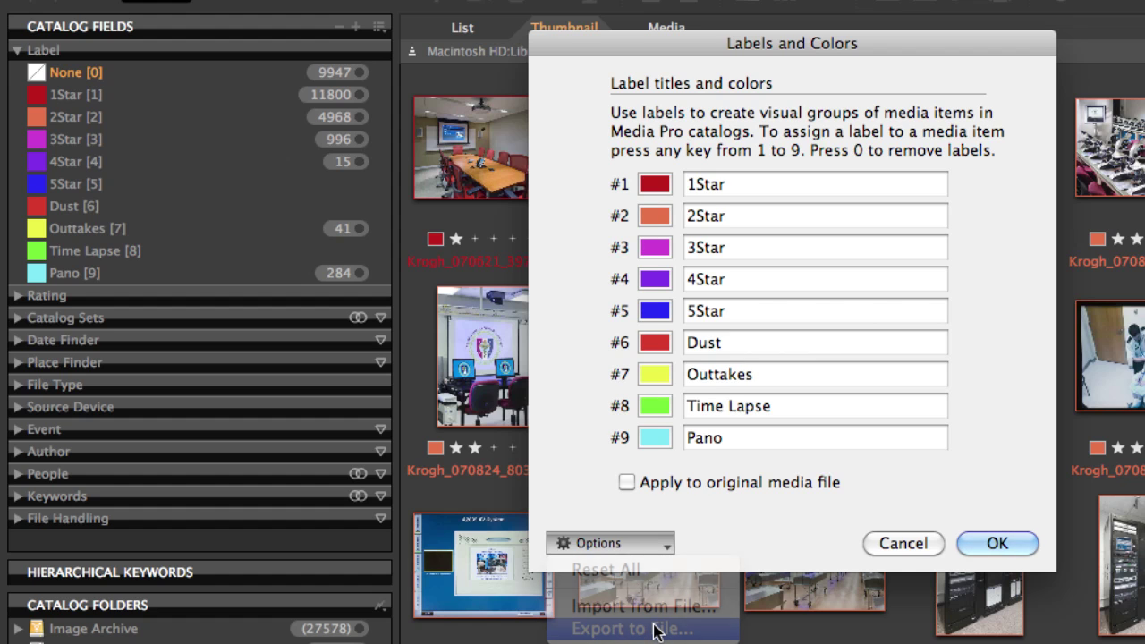
text(Peter Favorite)
key(Return)
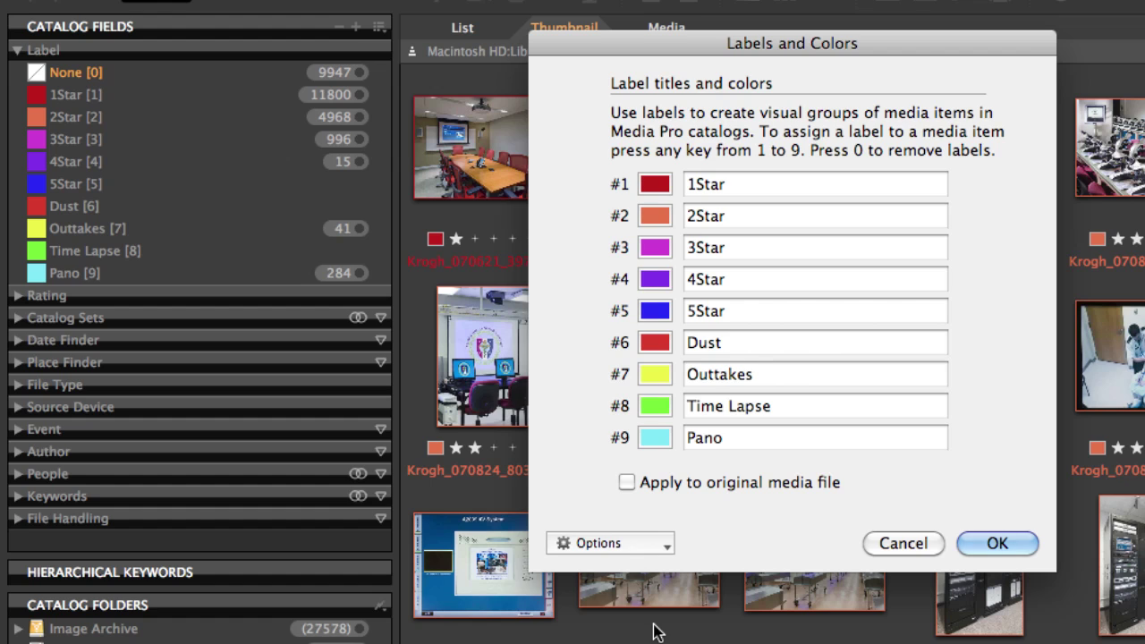
click(666, 548)
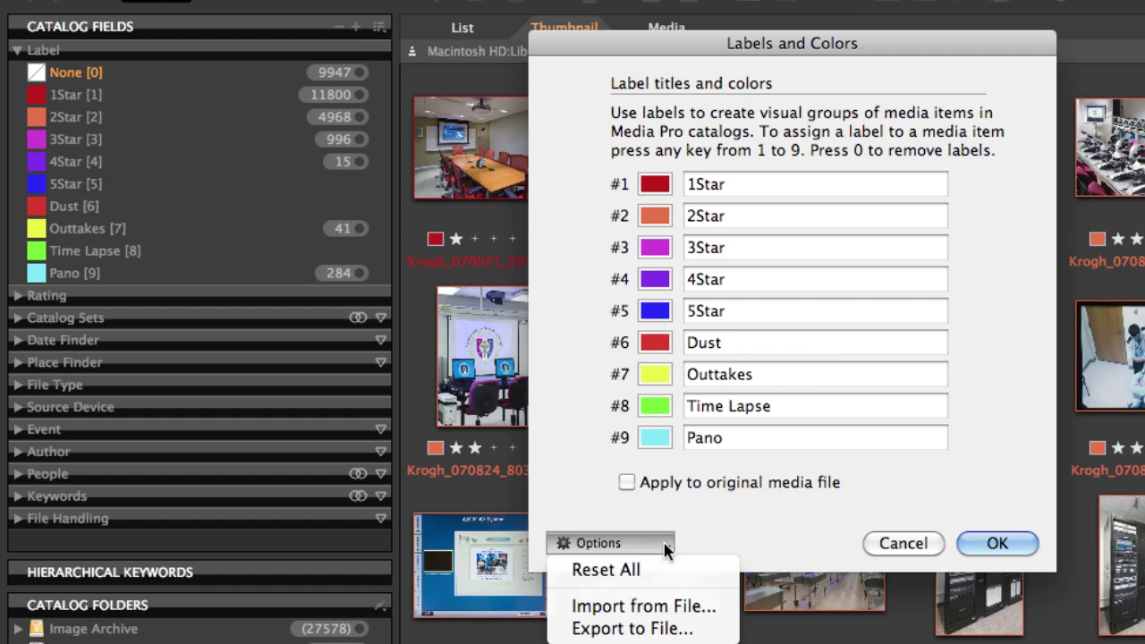
Import label names and colours from the 'Peter Favorite' file on the Desktop
click(660, 607)
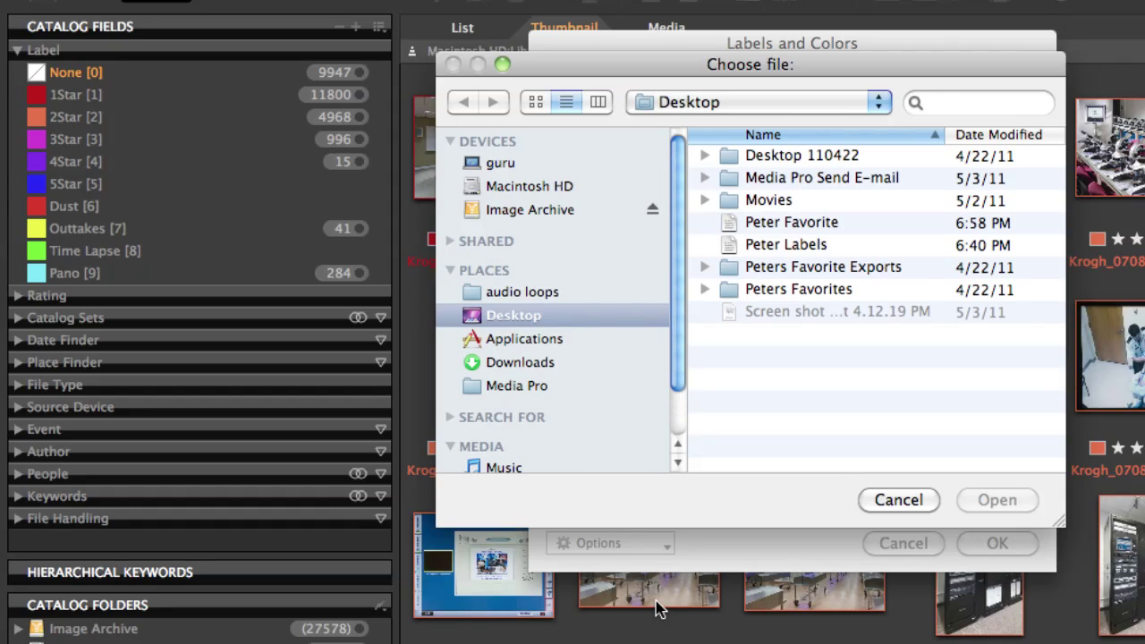
click(776, 222)
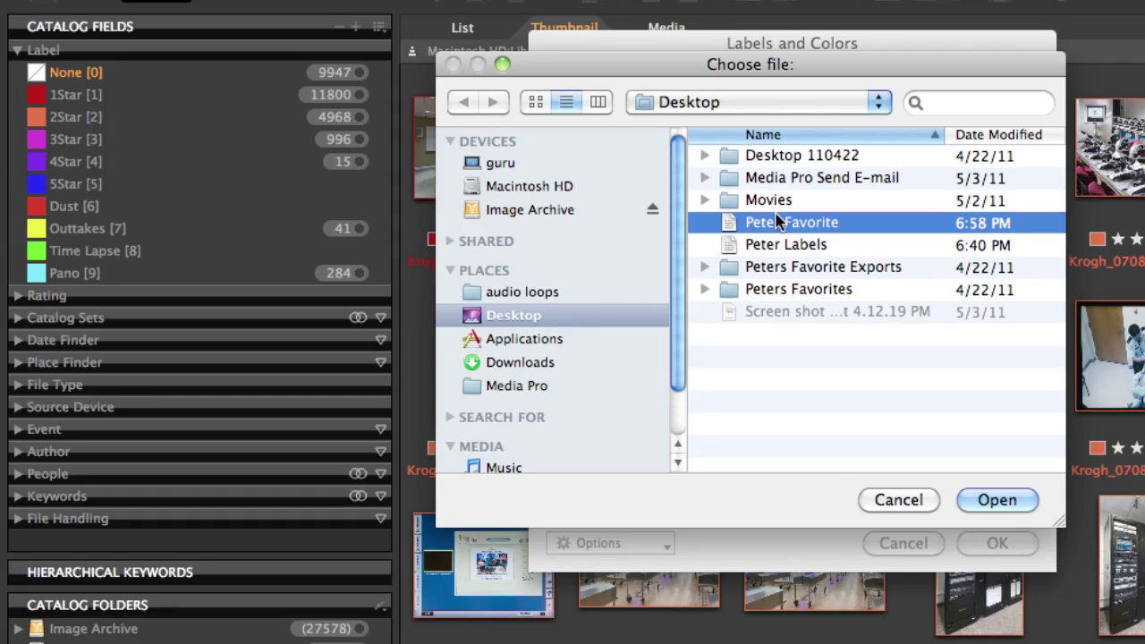
click(993, 499)
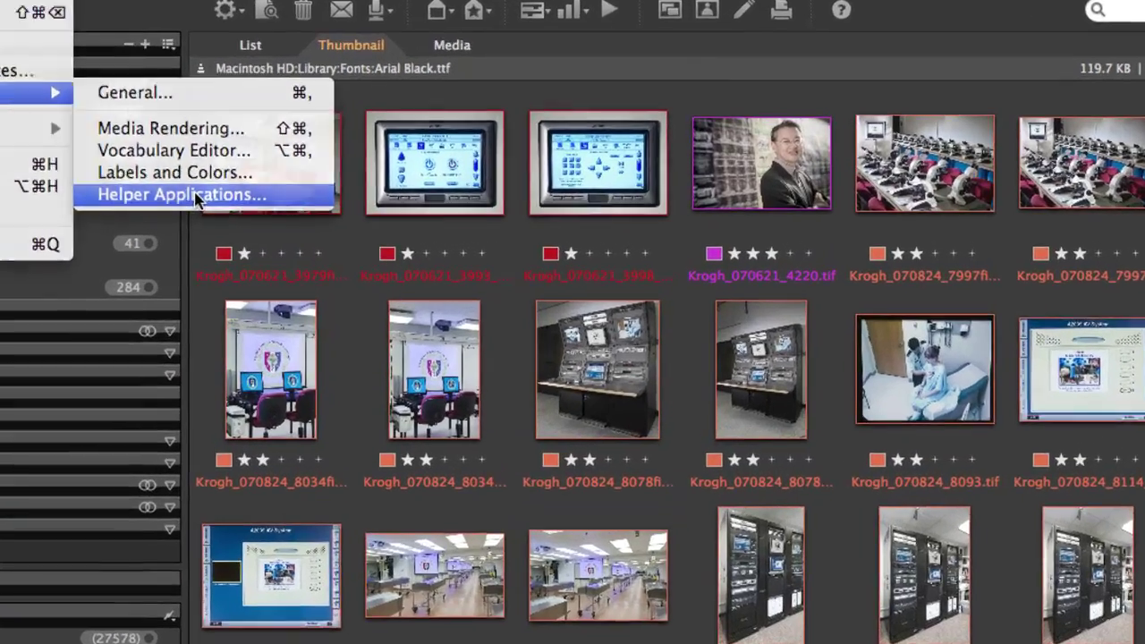
Add Adobe Dreamweaver CS5 from Applications as a helper application and confirm
click(304, 200)
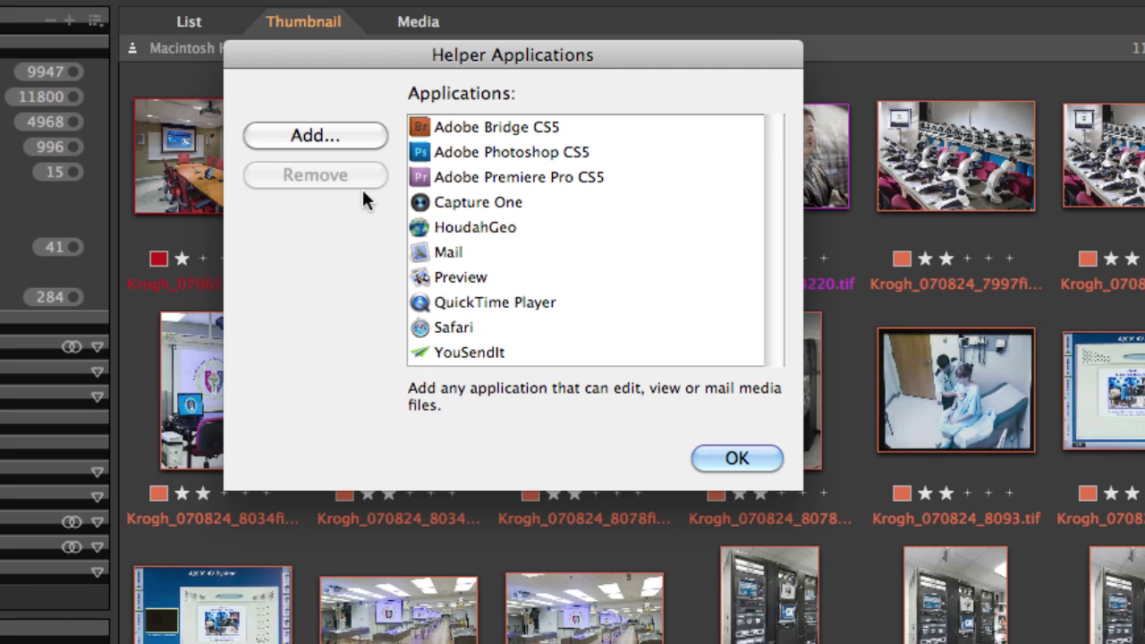
click(357, 138)
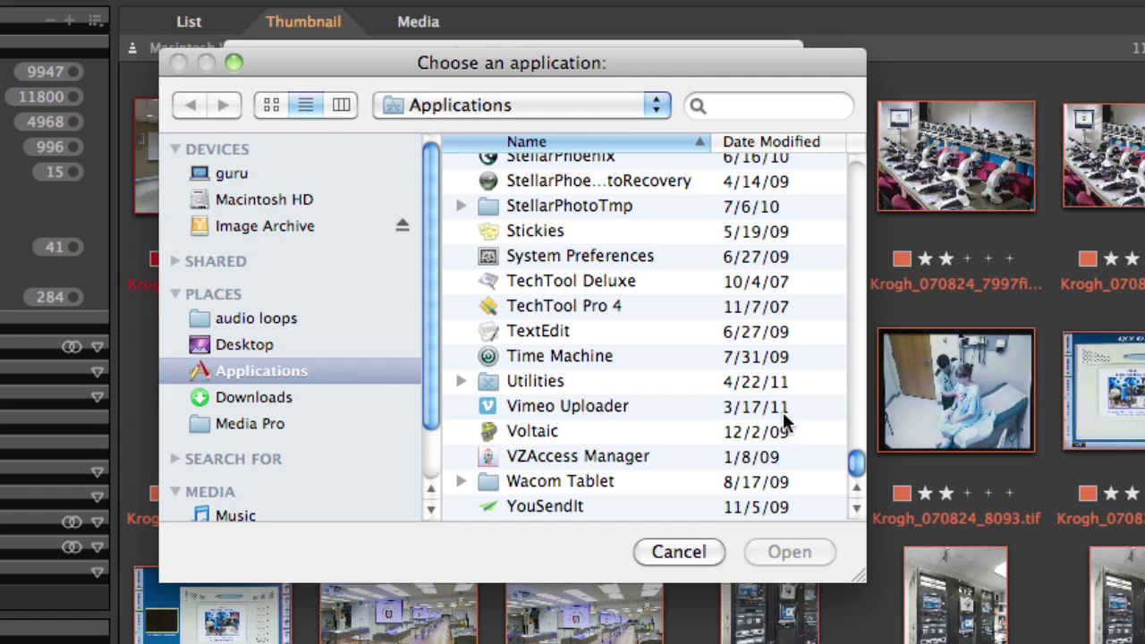
drag(856, 463, 829, 7)
scroll(626, 402, down, 3)
click(462, 343)
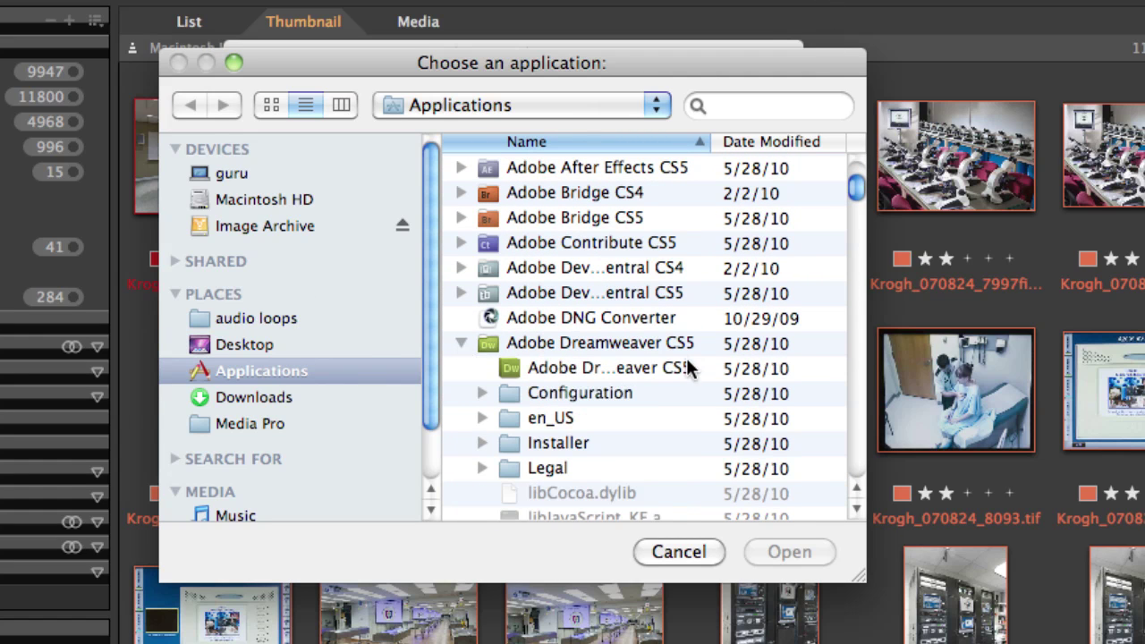
click(606, 366)
click(789, 552)
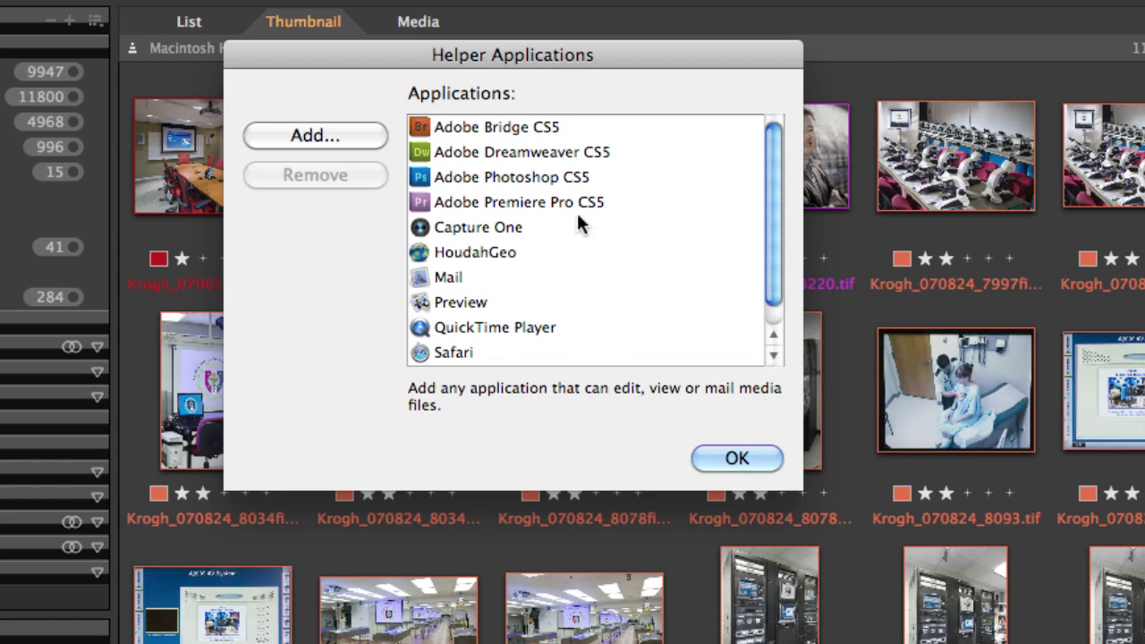
click(737, 460)
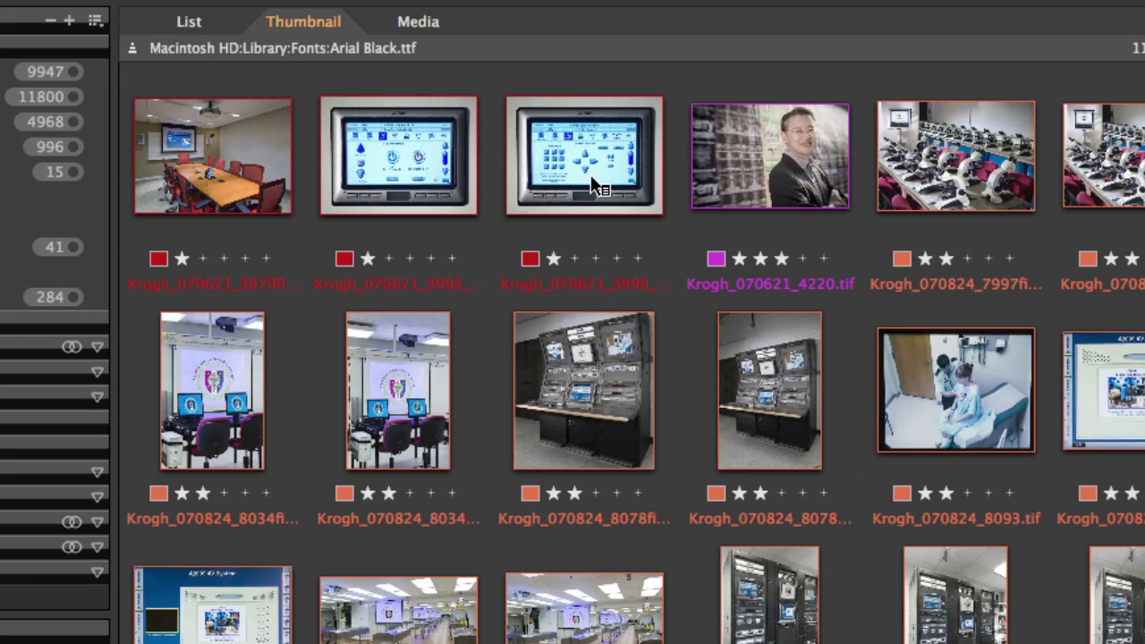
Check the Open With helper applications offered for a photo thumbnail
right_click(593, 184)
mouse_move(609, 231)
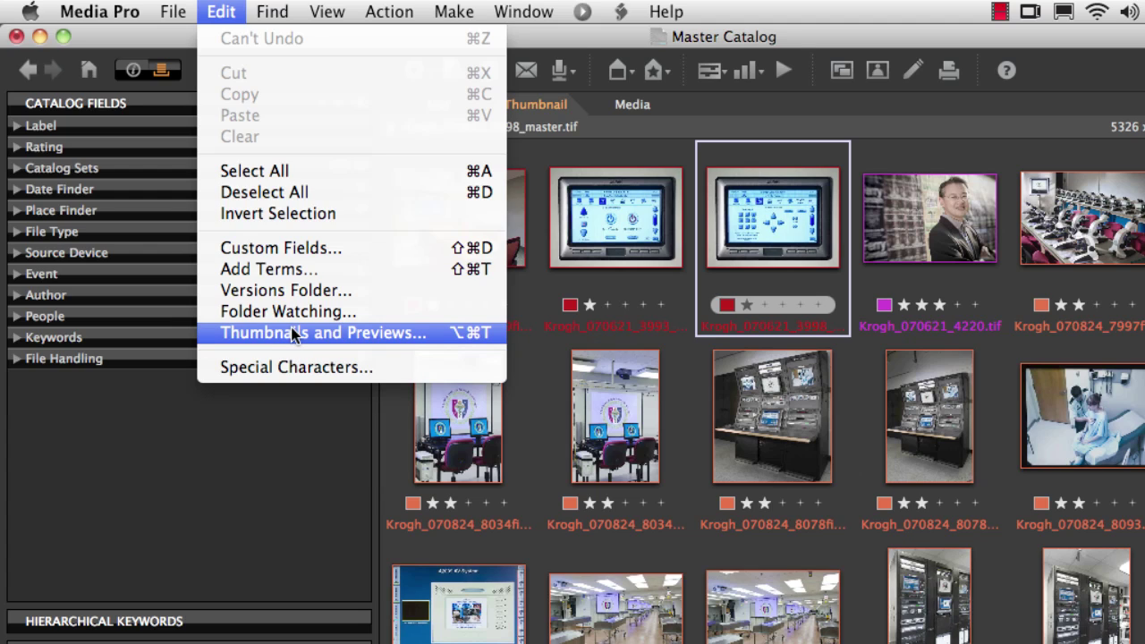
Open Thumbnails and Previews and keep 640-pixel thumbnails at Medium quality
click(295, 335)
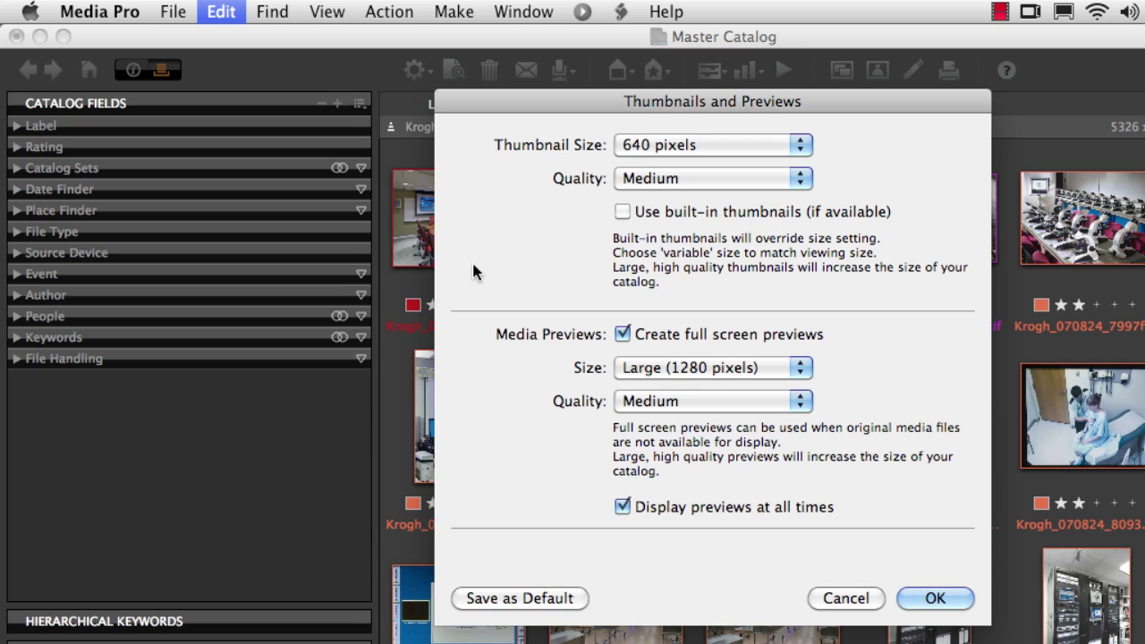
click(790, 149)
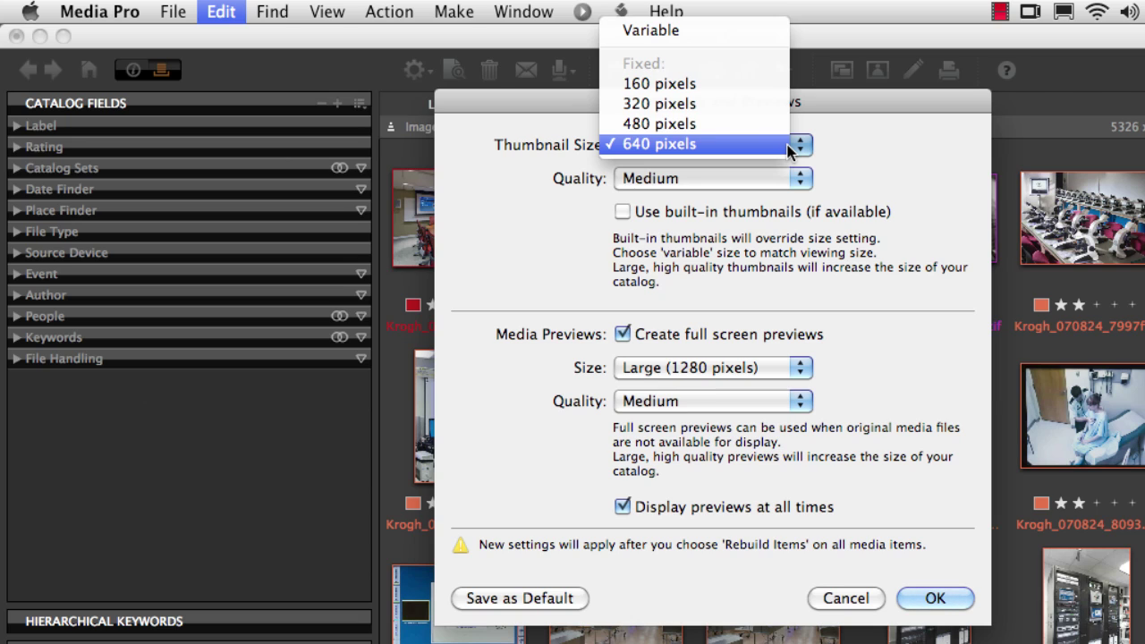
click(873, 143)
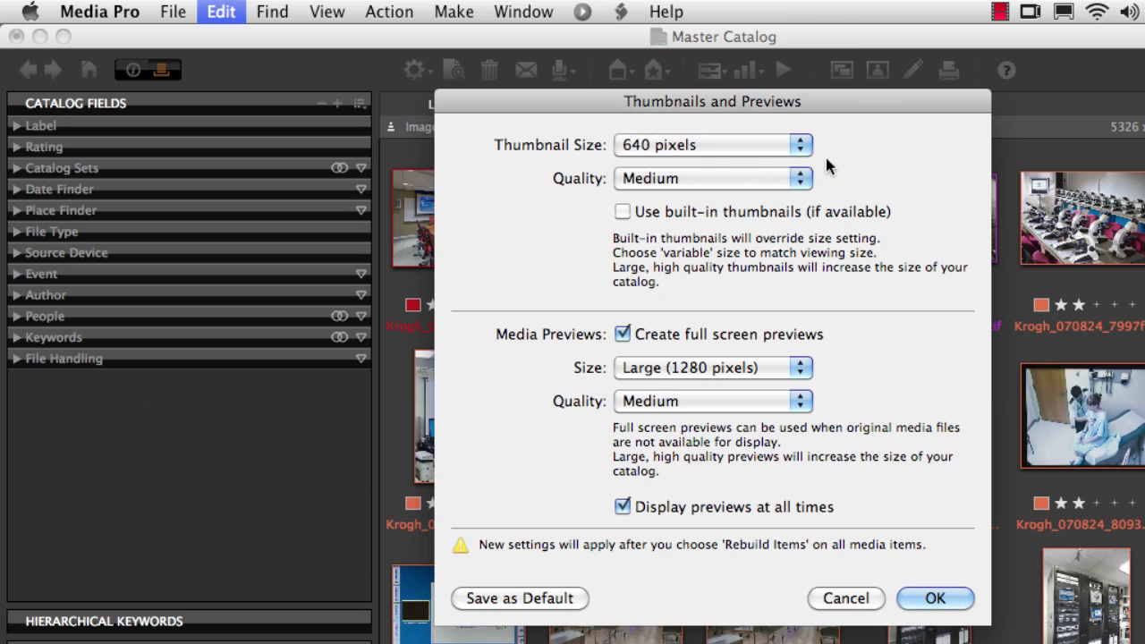
click(776, 186)
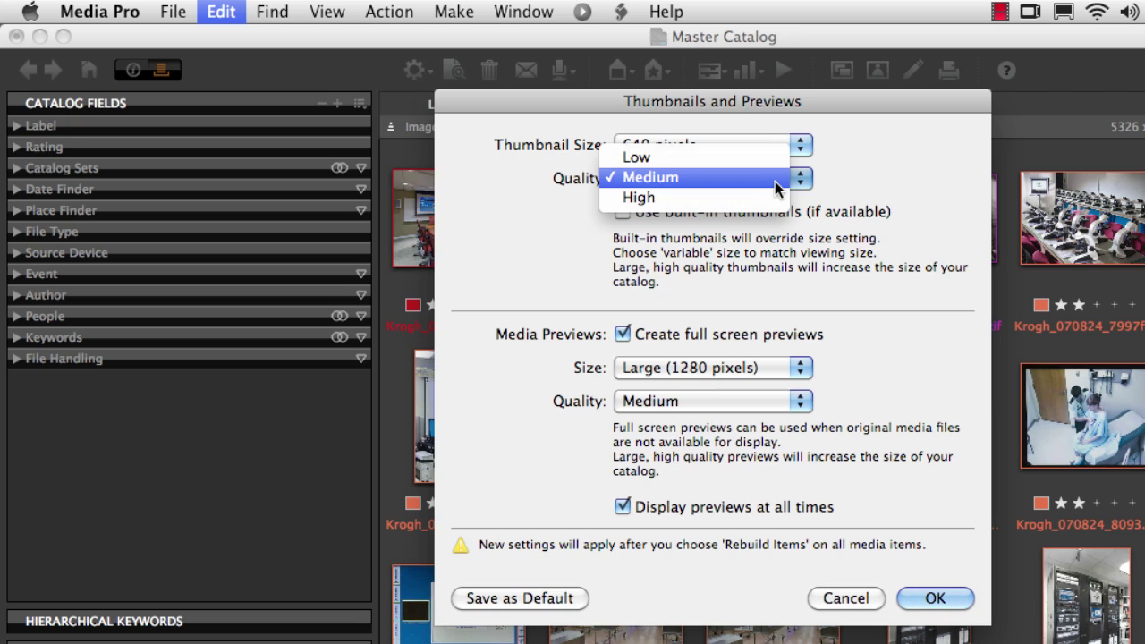
click(873, 176)
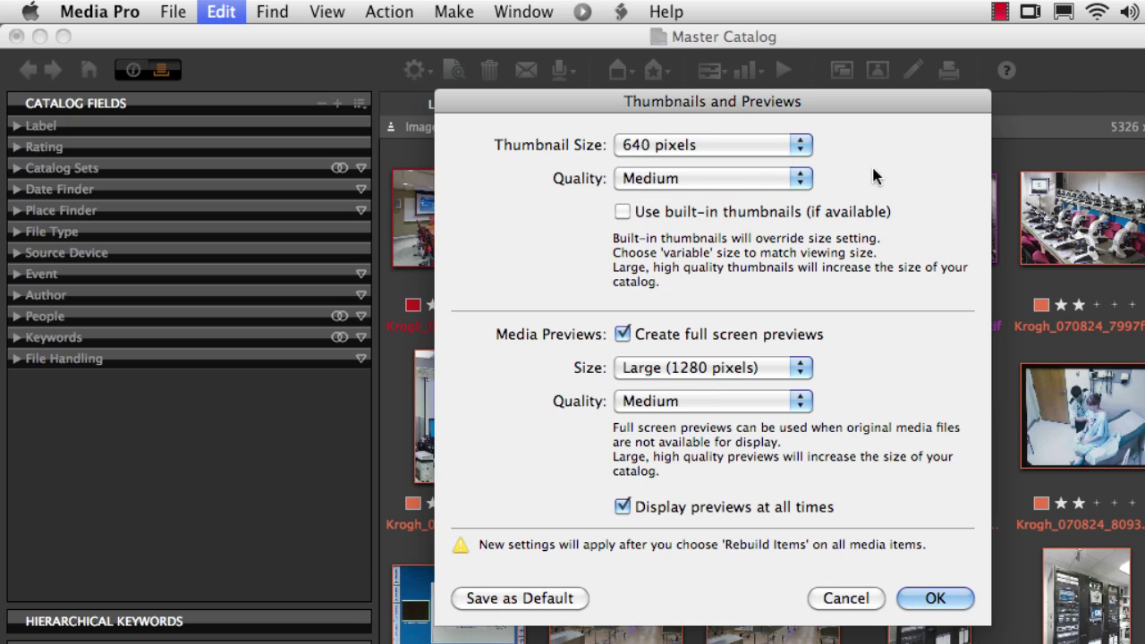
Leave built-in thumbnails off after toggling them, and review full-screen preview sizes
click(622, 213)
click(623, 213)
click(623, 212)
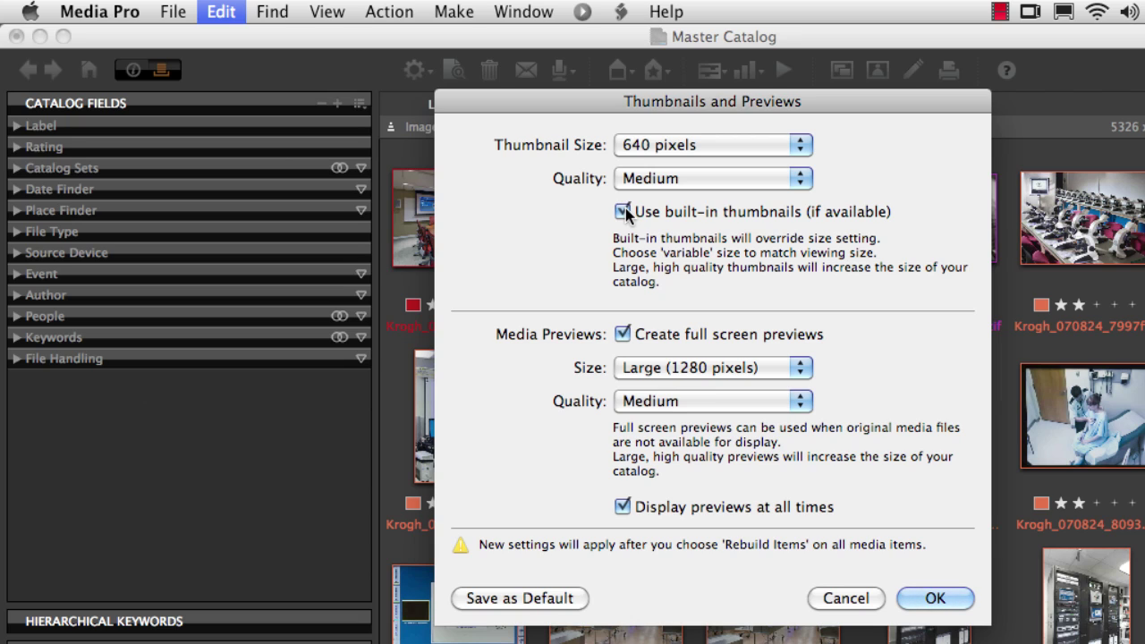
click(623, 212)
click(639, 369)
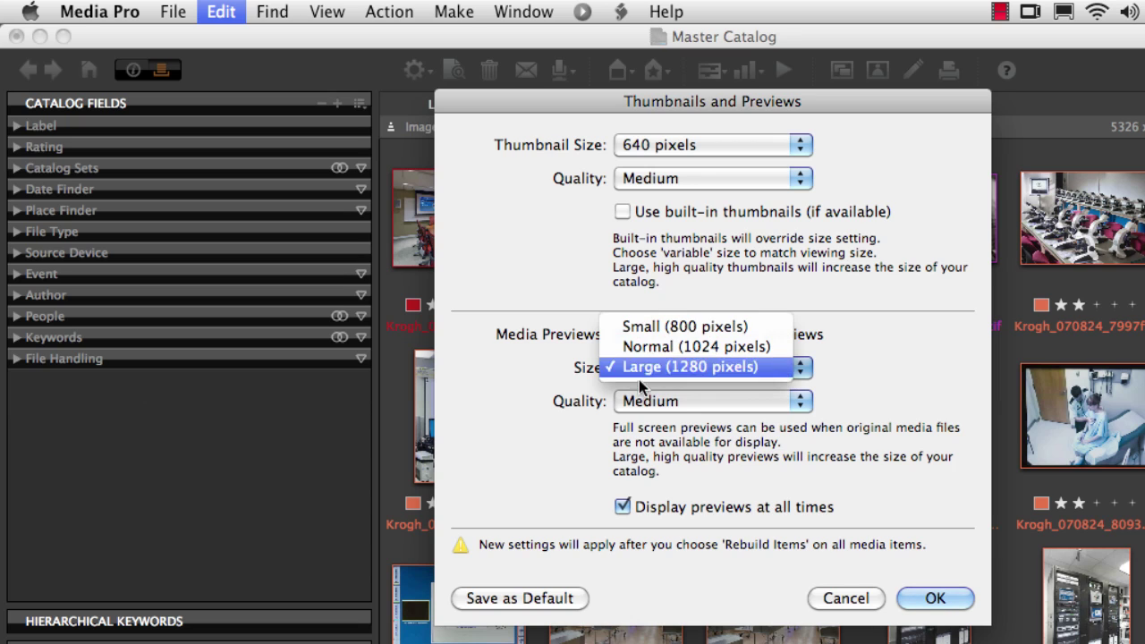
click(639, 386)
click(639, 395)
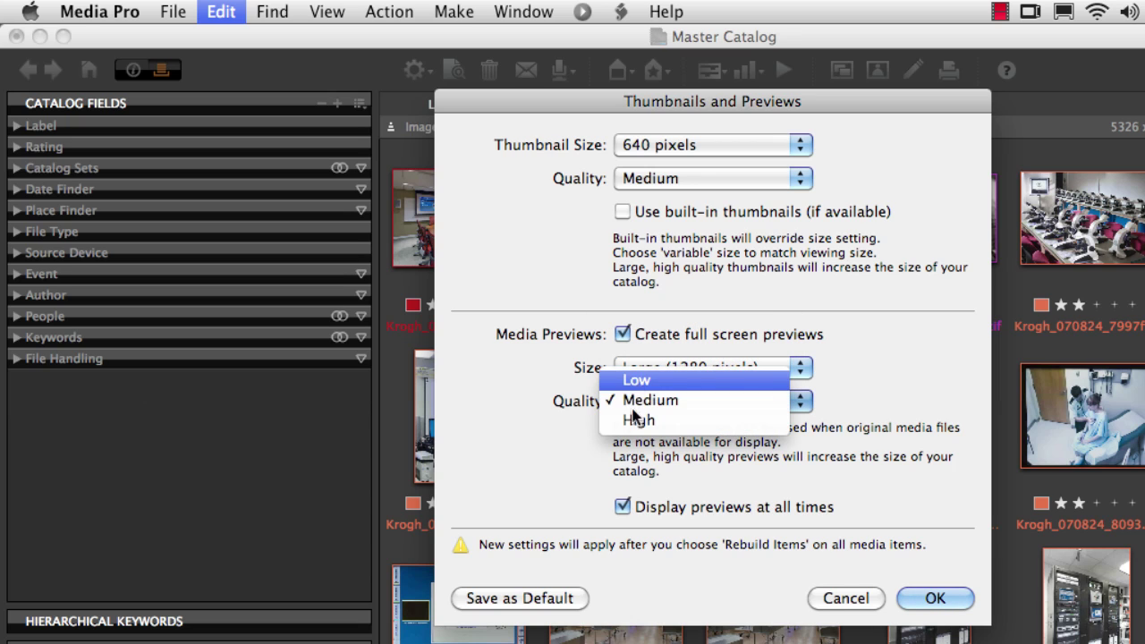
click(536, 443)
click(644, 373)
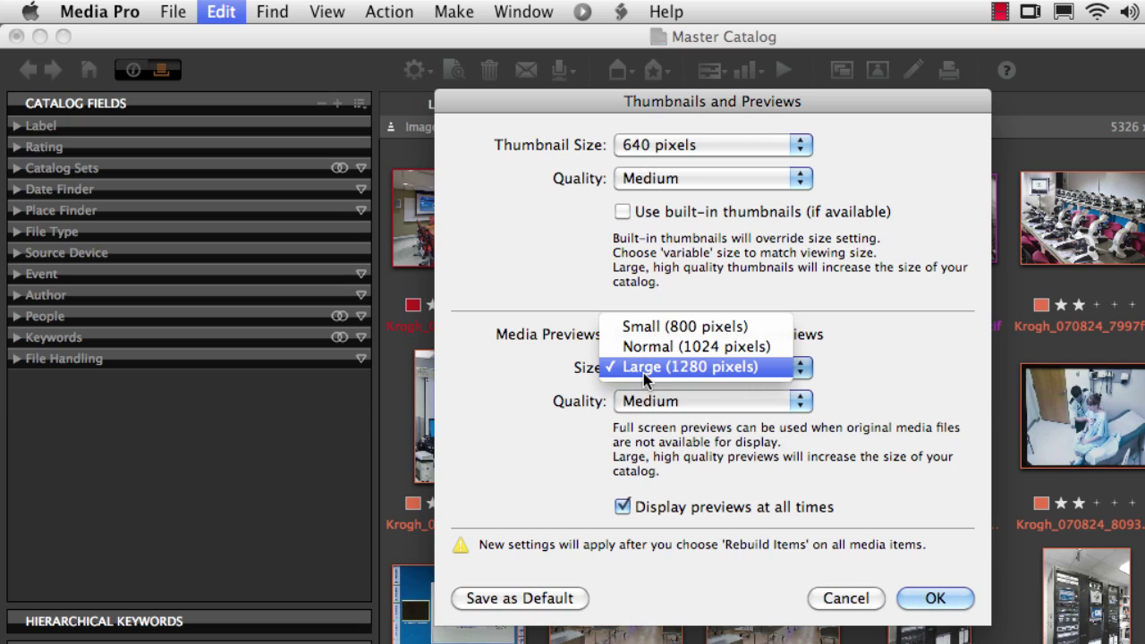
click(589, 366)
click(637, 402)
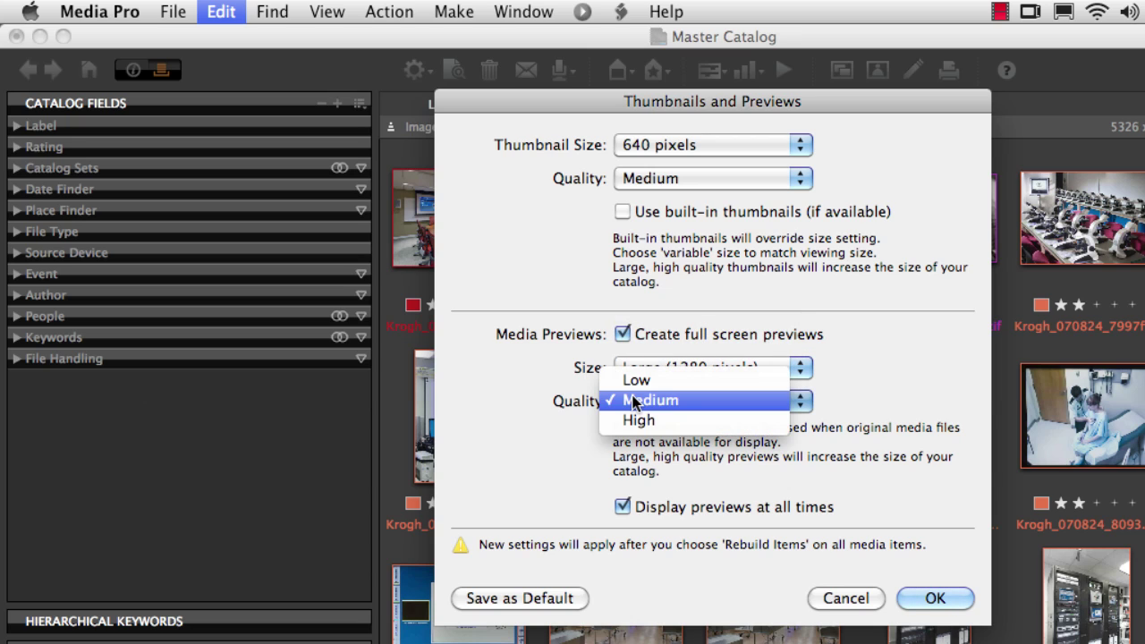
click(533, 414)
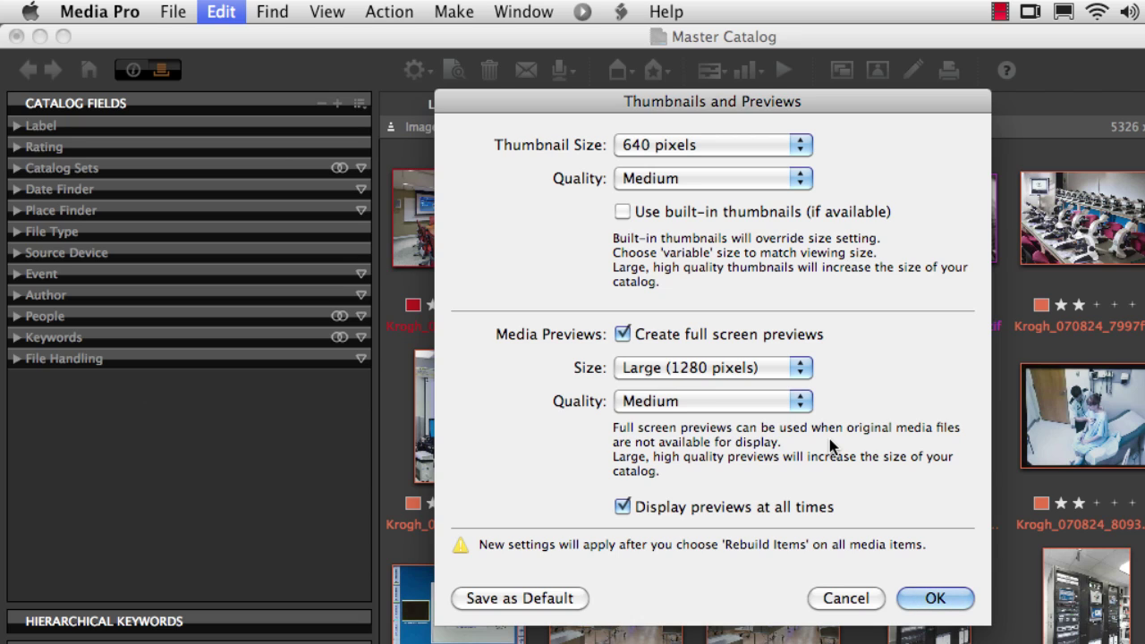
Keep thumbnail size at 640 pixels, apply the settings, and look for Rebuild Item
click(747, 145)
click(713, 31)
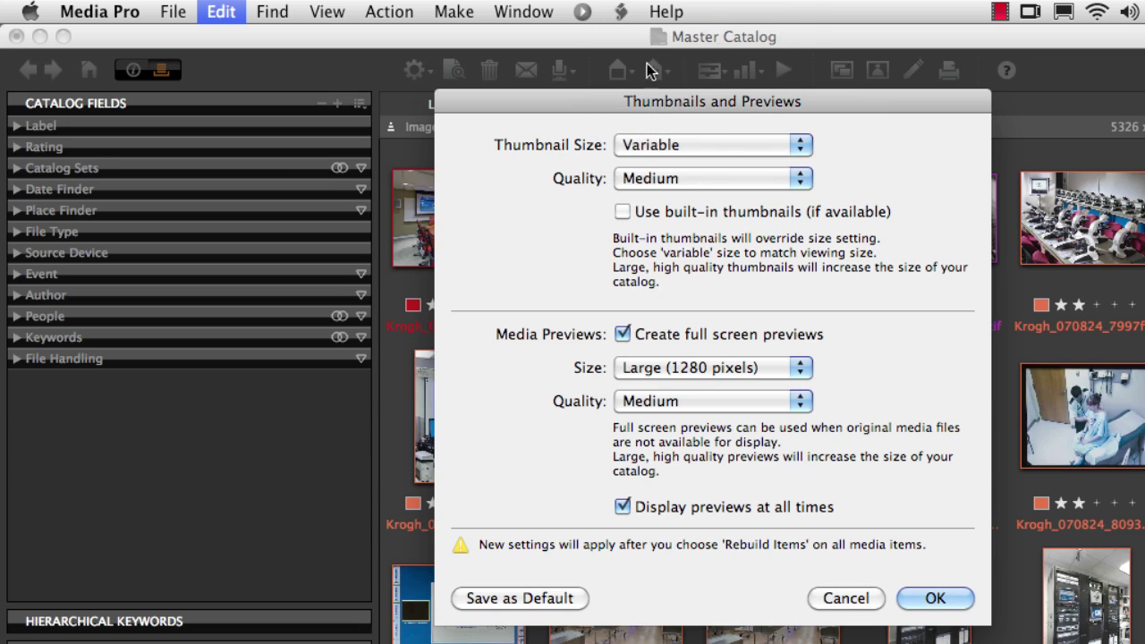
click(710, 149)
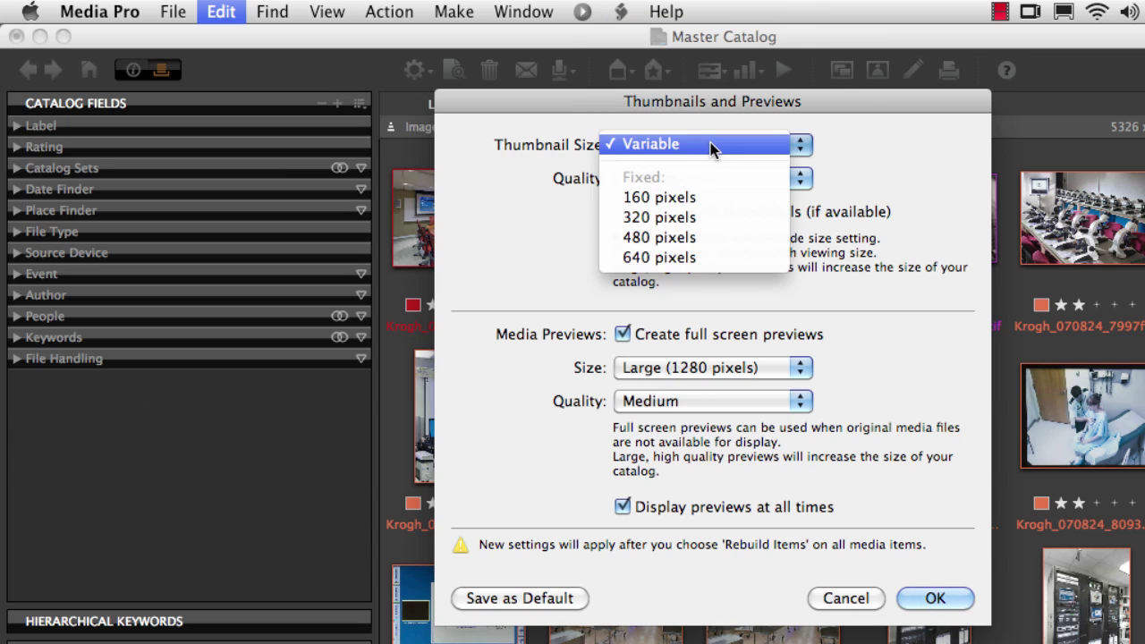
click(698, 258)
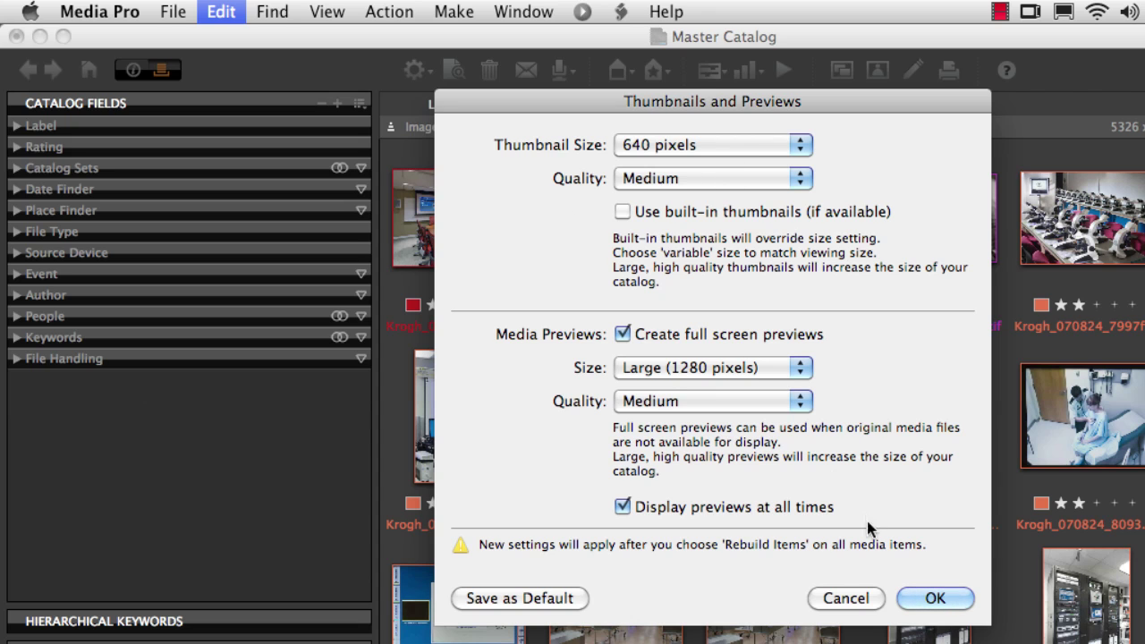
click(932, 598)
click(389, 12)
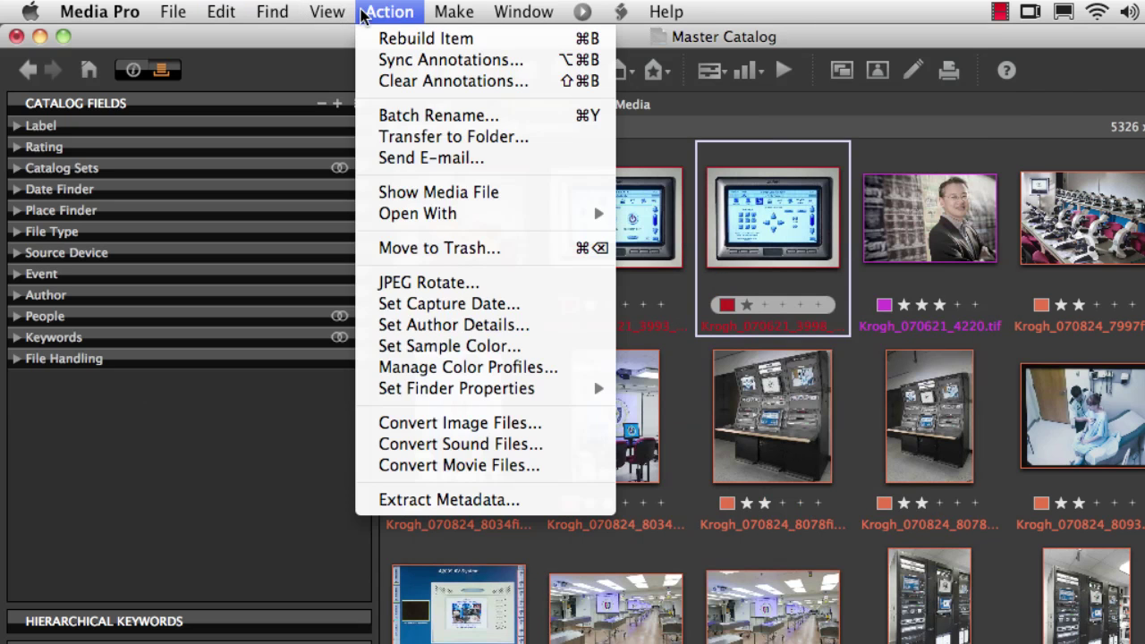